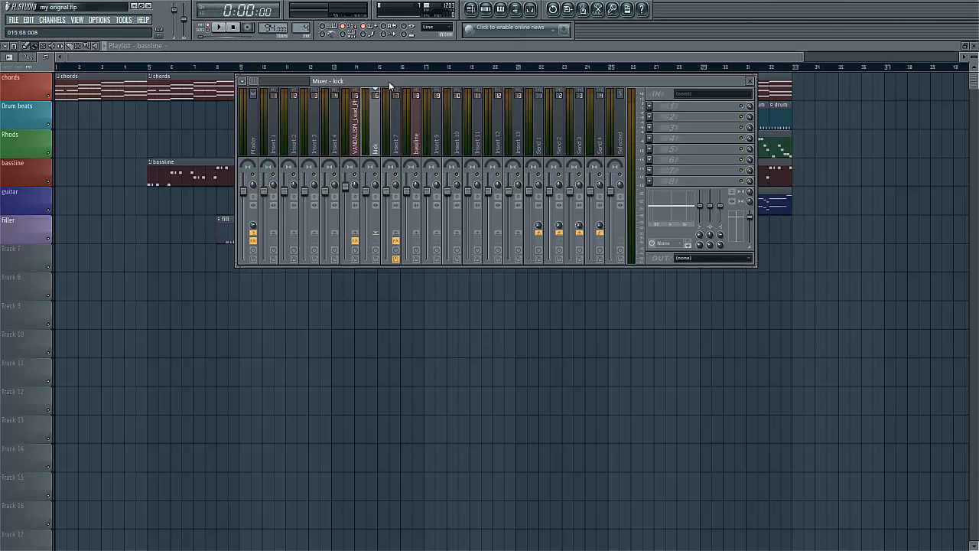
- Reposition the mixer window slightly lower over the playlist, keeping it fully expanded
{"action": "left_click_drag", "start_coordinate": [388, 81], "coordinate": [365, 107]}
{"action": "double_click", "coordinate": [366, 107]}
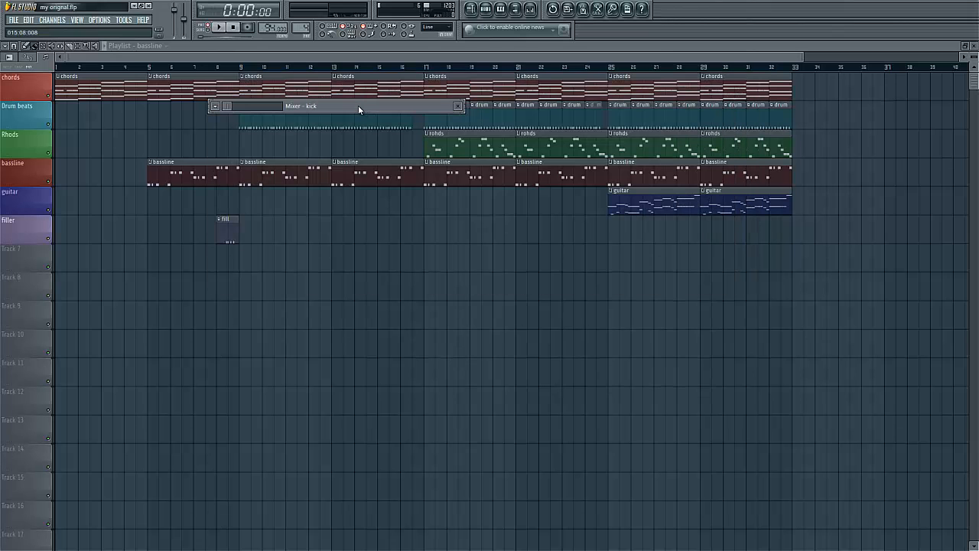
{"action": "double_click", "coordinate": [361, 106]}
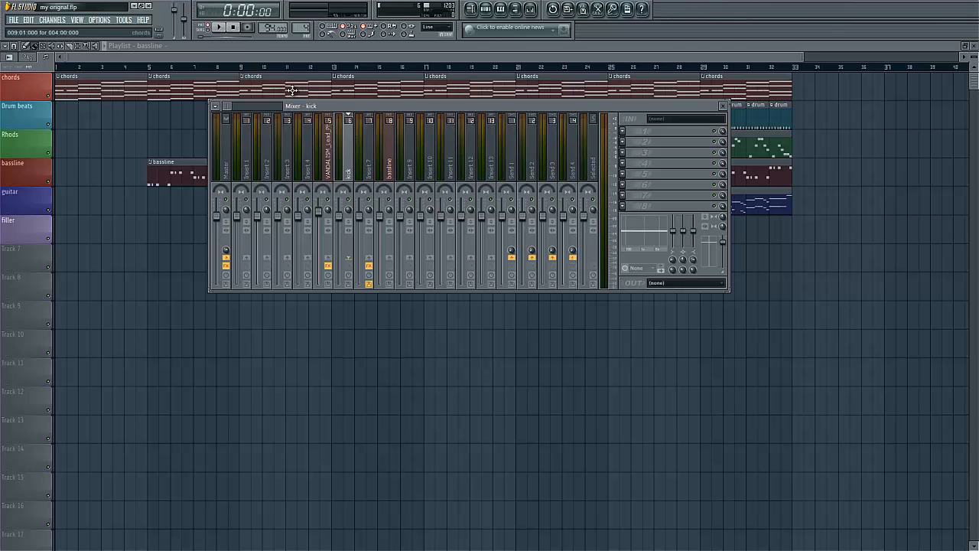
- Show the channel rack and inspect the sample settings of the H2Sv2 - THKL - Kick(0016) channel
{"action": "left_click", "coordinate": [501, 9]}
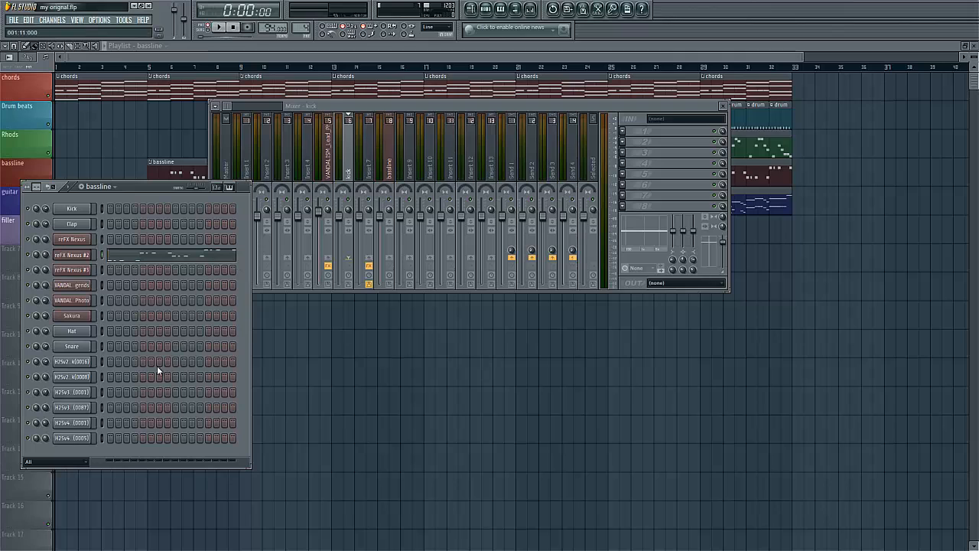
{"action": "left_click", "coordinate": [71, 361]}
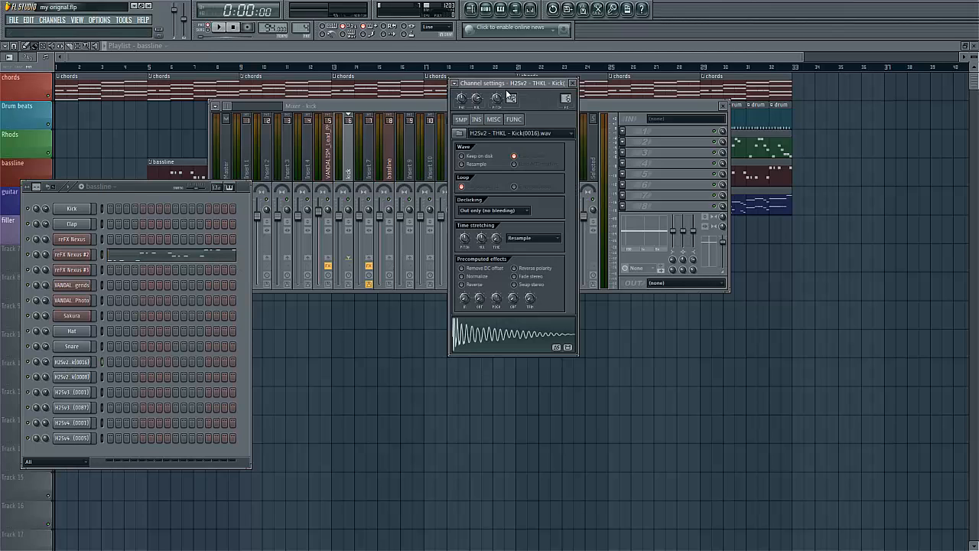
{"action": "left_click_drag", "start_coordinate": [479, 82], "coordinate": [253, 25]}
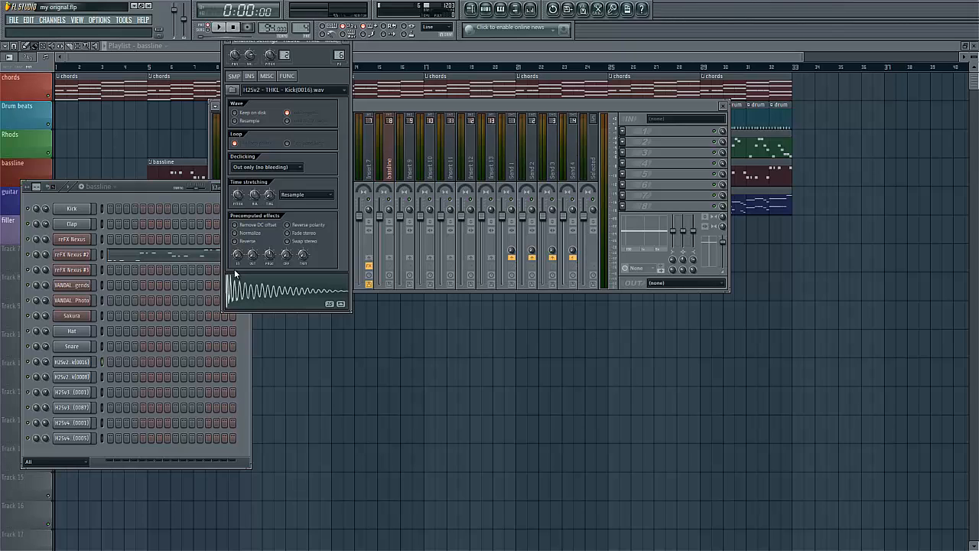
{"action": "left_click", "coordinate": [345, 42]}
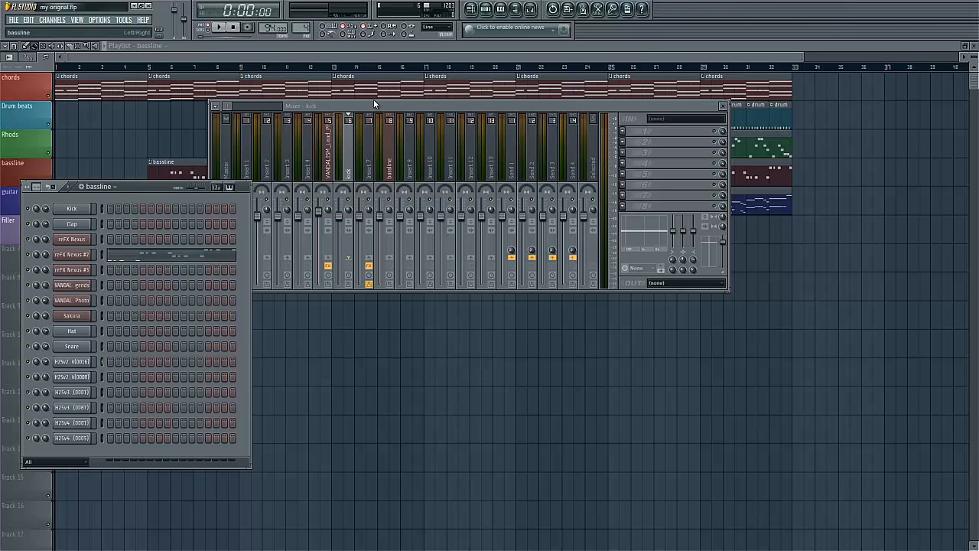
- Load iZotope Alloy 2 into the first effect slot of the kick mixer track
{"action": "left_click_drag", "start_coordinate": [241, 188], "coordinate": [250, 299]}
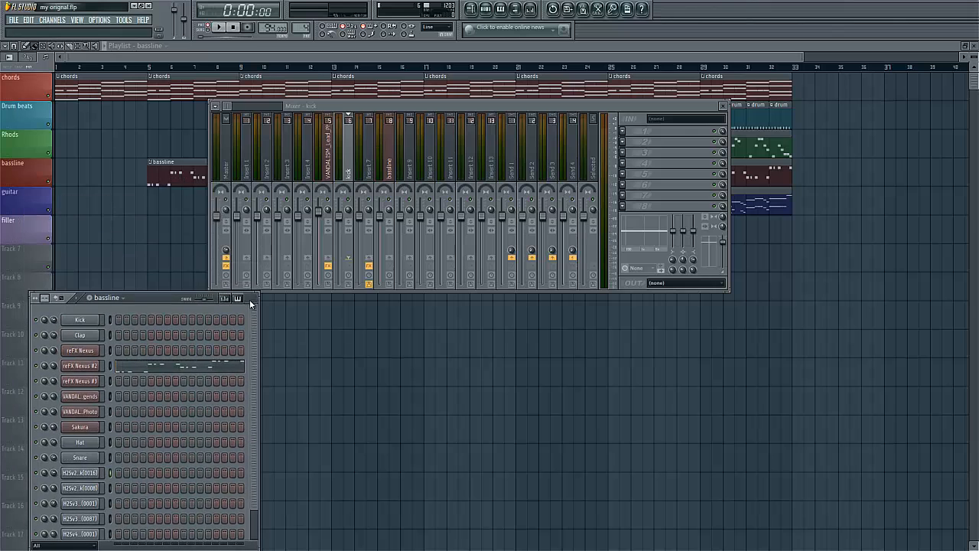
{"action": "left_click", "coordinate": [350, 173]}
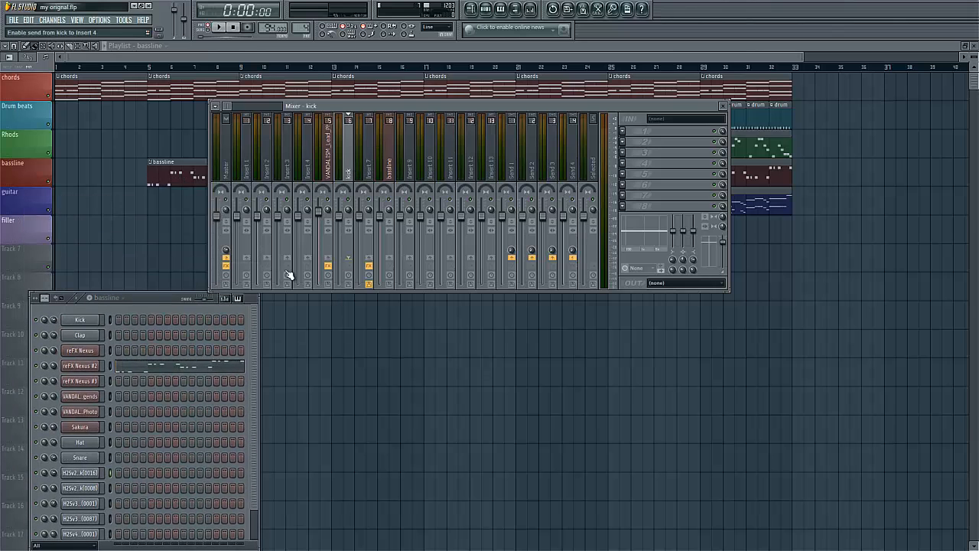
{"action": "left_click_drag", "start_coordinate": [164, 299], "coordinate": [281, 215]}
{"action": "left_click", "coordinate": [624, 132]}
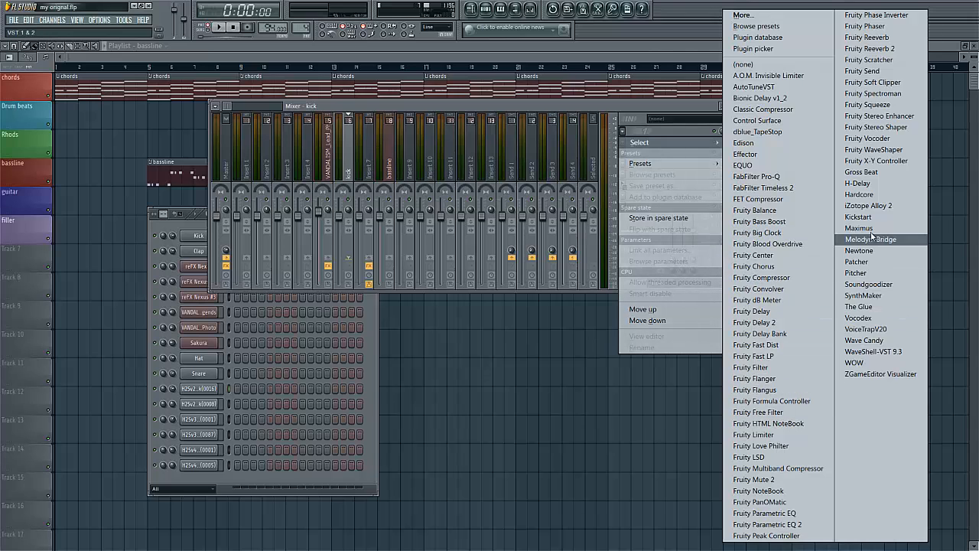
{"action": "left_click", "coordinate": [870, 208]}
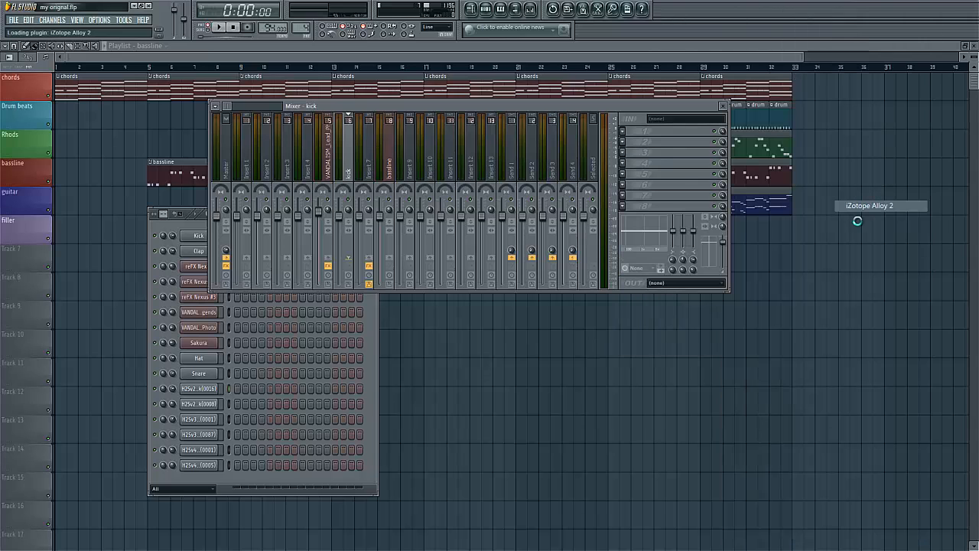
- Show Alloy 2's Dynamics 1 module and lower its gate threshold to the minimum
{"action": "left_click_drag", "start_coordinate": [428, 178], "coordinate": [332, 92]}
{"action": "left_click", "coordinate": [338, 394]}
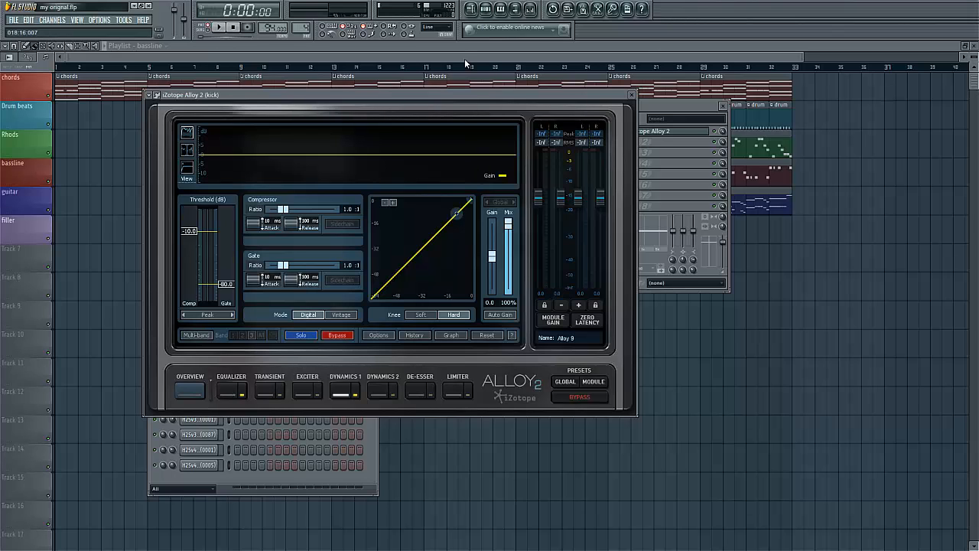
{"action": "left_click_drag", "start_coordinate": [373, 98], "coordinate": [399, 94]}
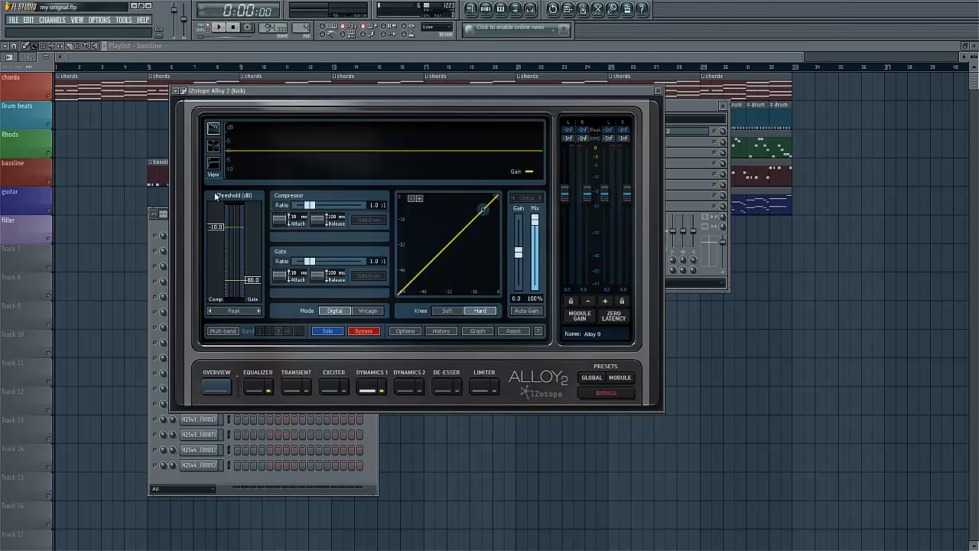
{"action": "left_click_drag", "start_coordinate": [247, 283], "coordinate": [249, 300]}
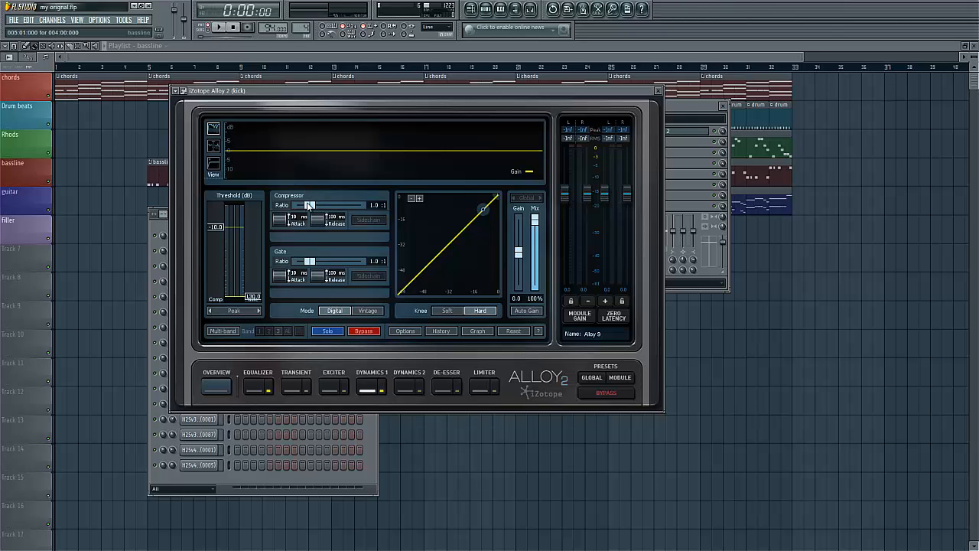
- Set the Dynamics 1 compressor ratio to 4.0:1
{"action": "left_click_drag", "start_coordinate": [310, 205], "coordinate": [329, 208]}
{"action": "right_click", "coordinate": [329, 208]}
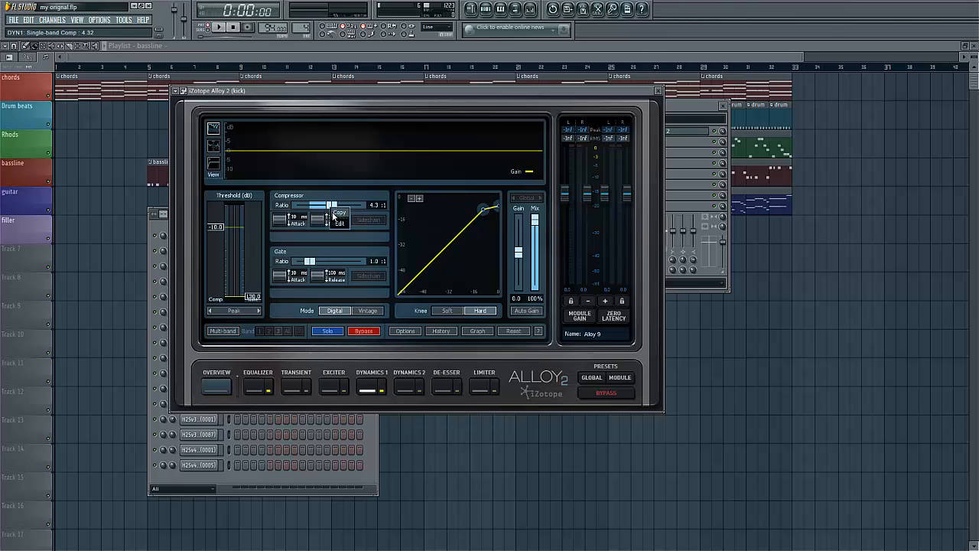
{"action": "left_click", "coordinate": [339, 222]}
{"action": "type", "text": "4"}
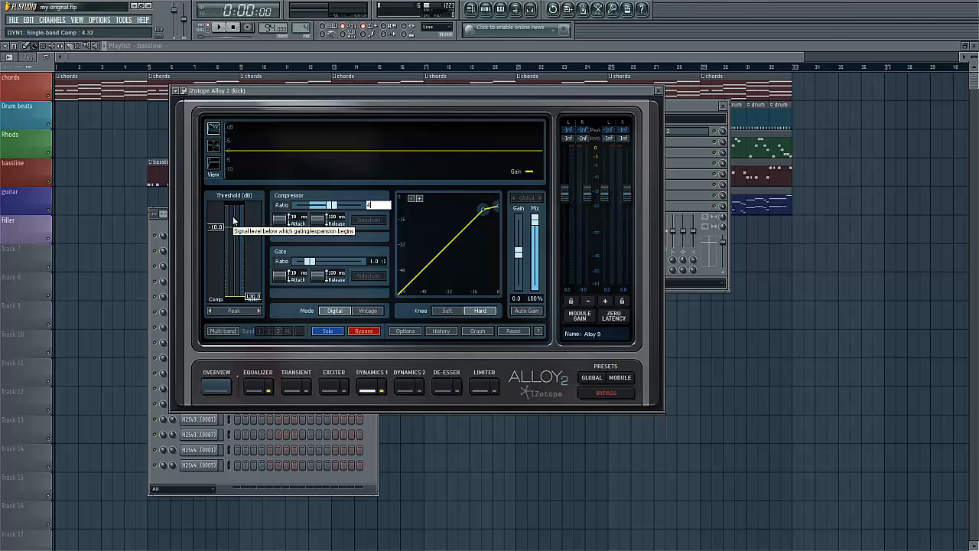
{"action": "key", "text": "Return"}
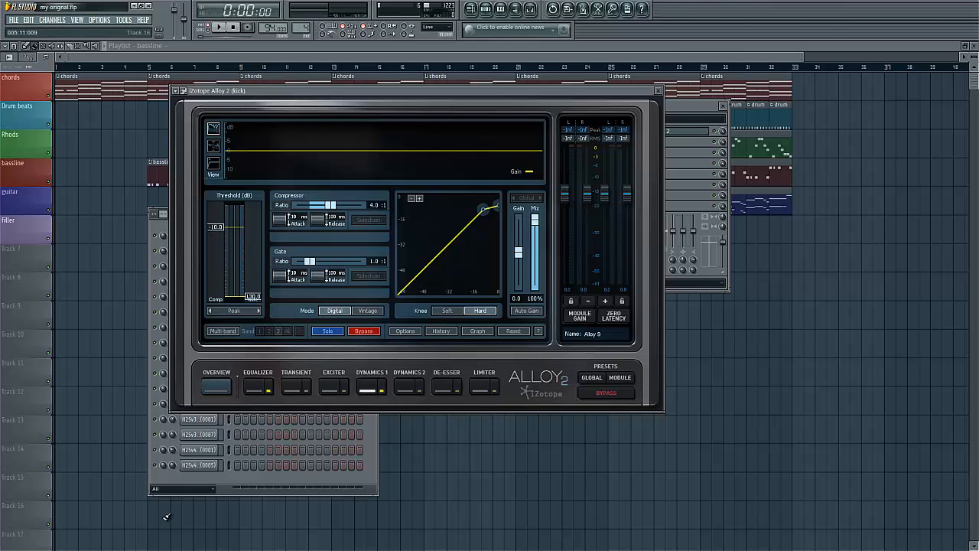
- Play the drum pattern from the playlist and reopen Alloy 2 from the kick mixer track
{"action": "left_click", "coordinate": [175, 478]}
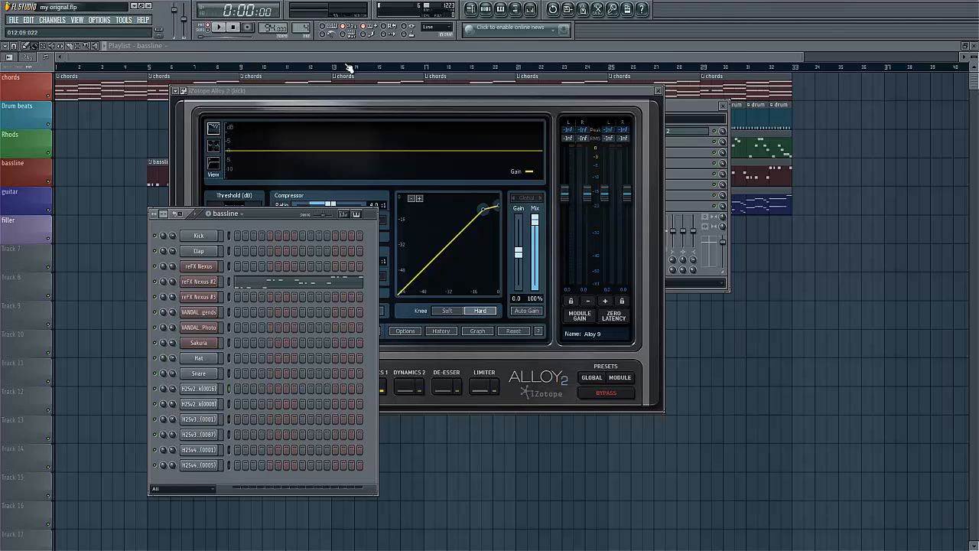
{"action": "key", "text": "F12"}
{"action": "double_click", "coordinate": [251, 113]}
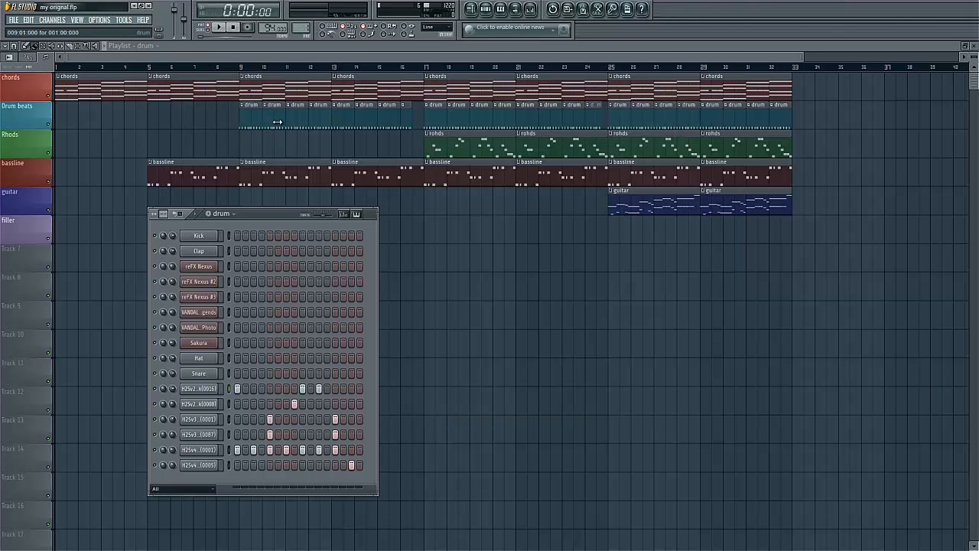
{"action": "right_click", "coordinate": [193, 388]}
{"action": "key", "text": "Escape"}
{"action": "left_click", "coordinate": [218, 27]}
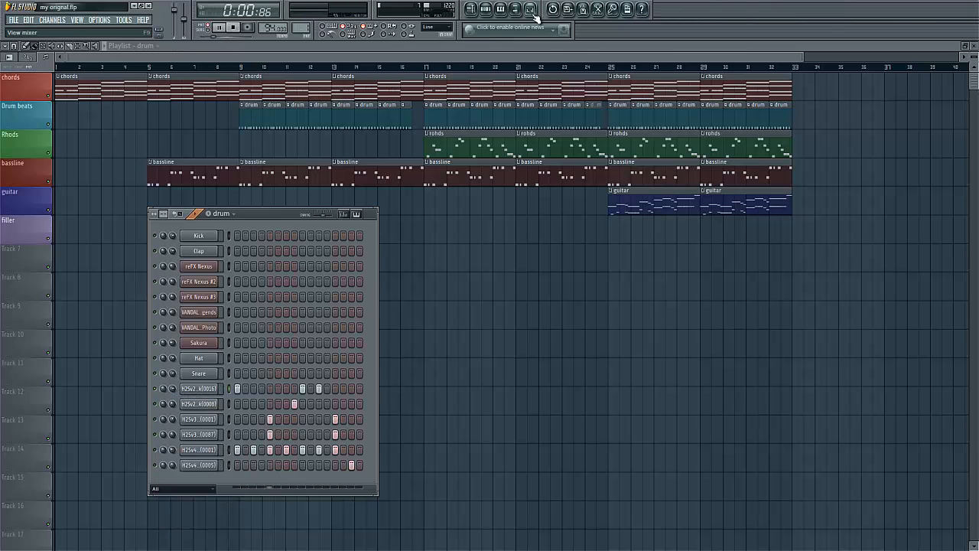
{"action": "left_click", "coordinate": [530, 11]}
{"action": "left_click", "coordinate": [649, 131]}
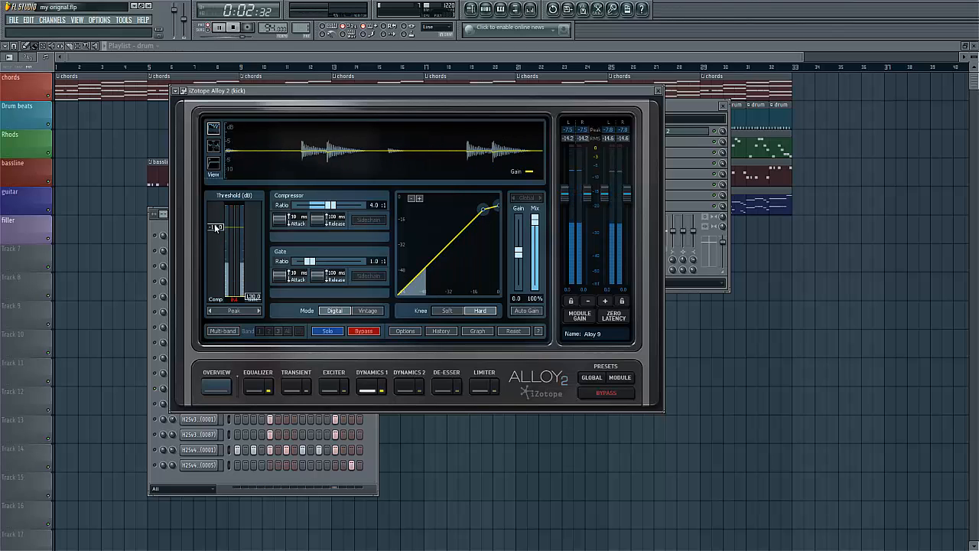
- Raise the compressor threshold to about -2.5 dB and audition the kick
{"action": "left_click_drag", "start_coordinate": [216, 228], "coordinate": [220, 208]}
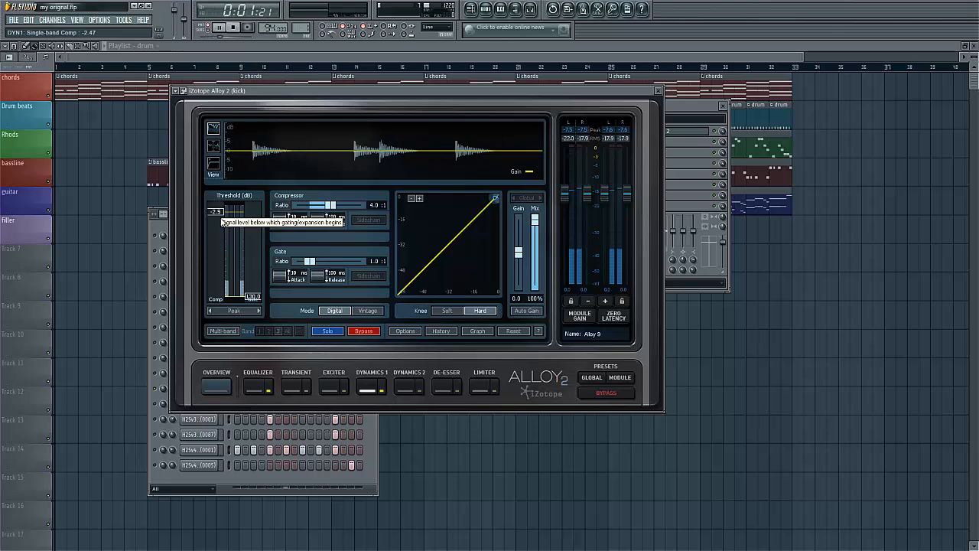
{"action": "key", "text": "space"}
{"action": "key", "text": "space"}
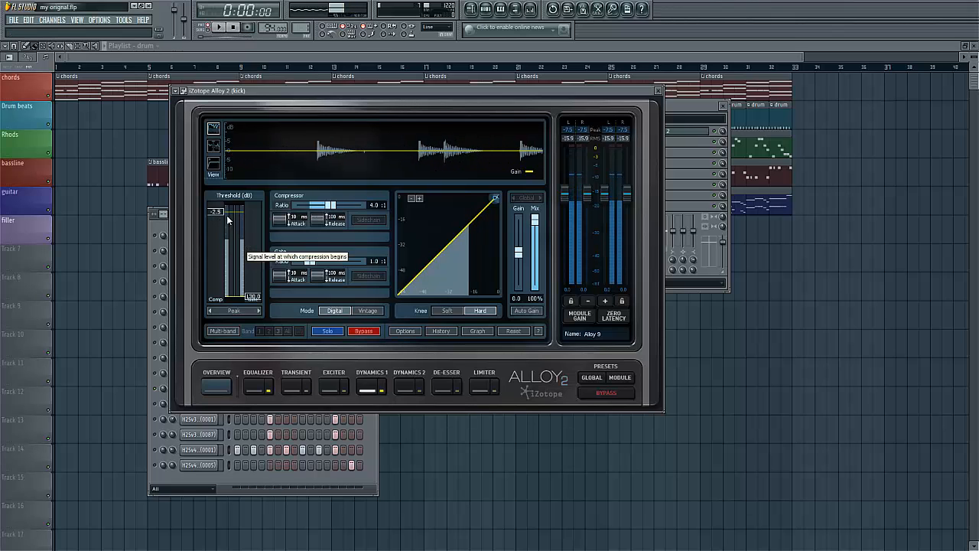
{"action": "key", "text": "space"}
{"action": "key", "text": "space"}
- Lower the compressor threshold to about -25.5 dB and audition the gain reduction on the kick
{"action": "left_click_drag", "start_coordinate": [219, 211], "coordinate": [217, 245]}
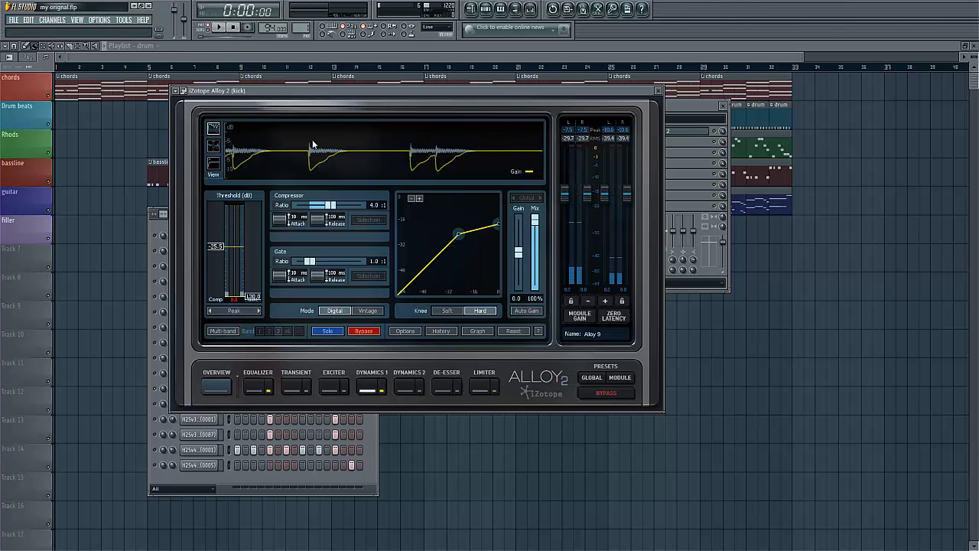
{"action": "key", "text": "space"}
{"action": "key", "text": "space"}
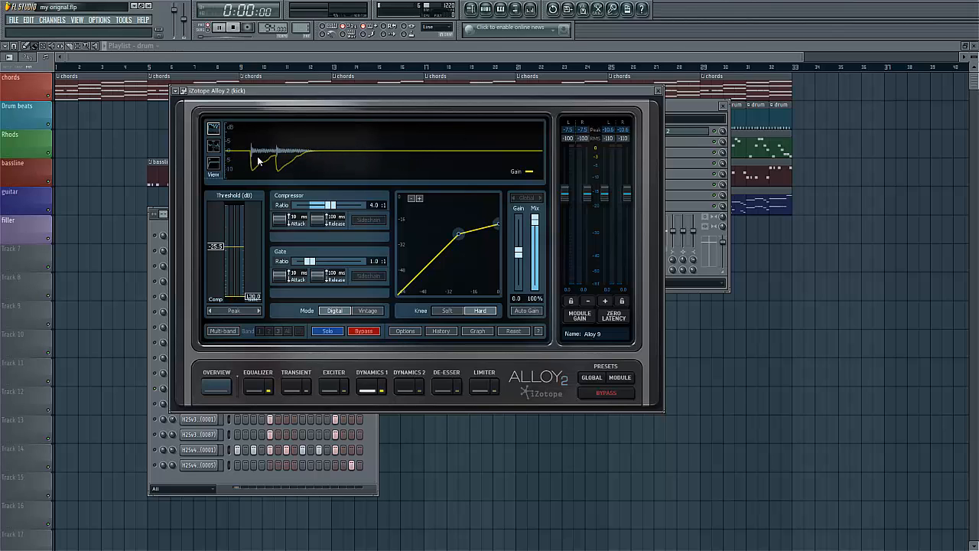
{"action": "key", "text": "space"}
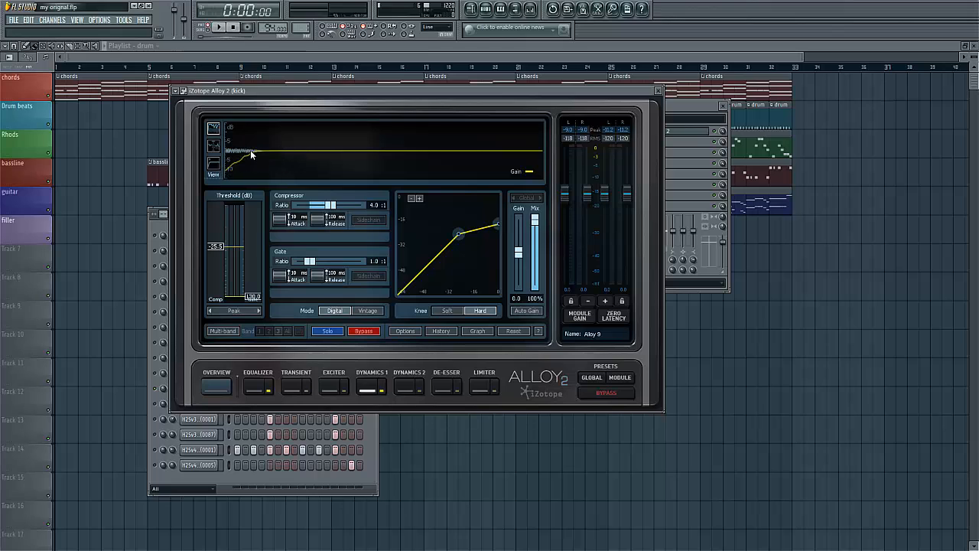
{"action": "key", "text": "space"}
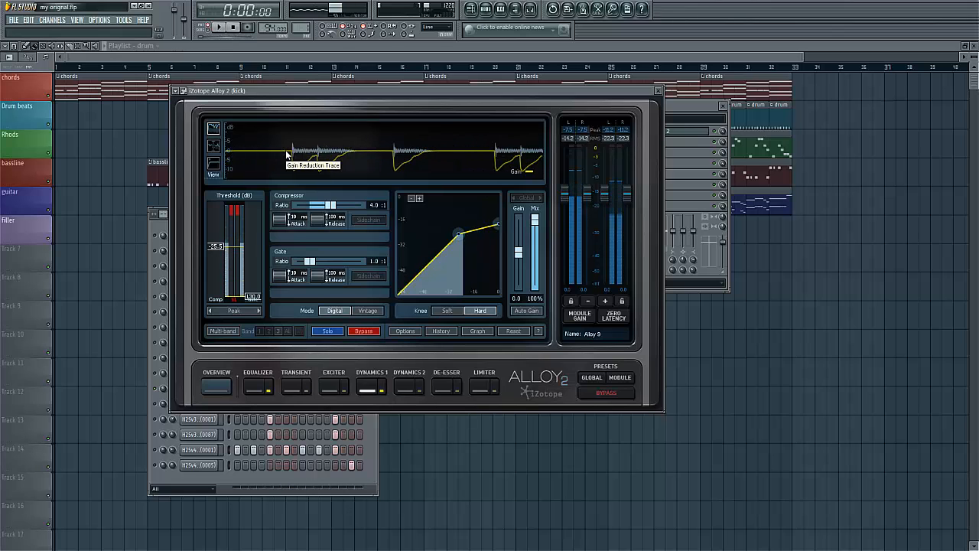
{"action": "key", "text": "space"}
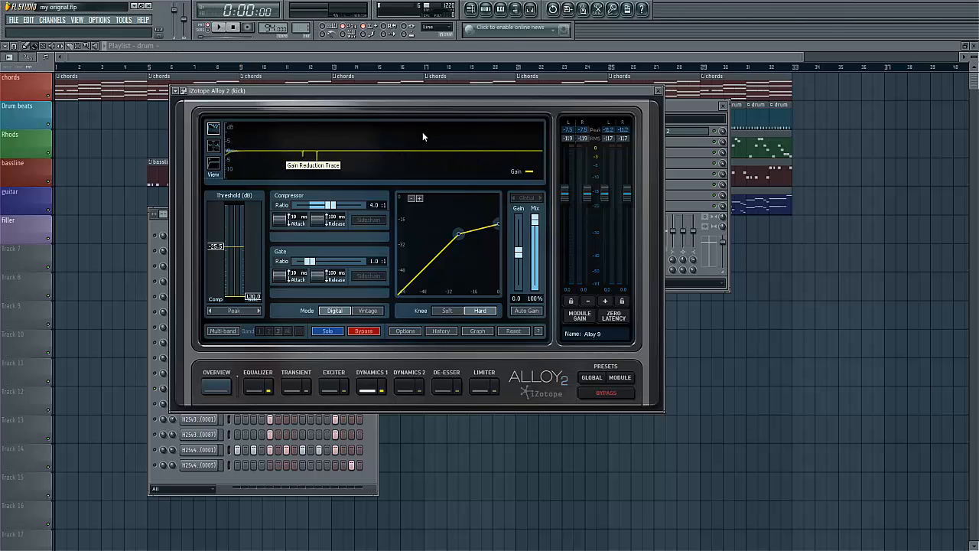
{"action": "key", "text": "space"}
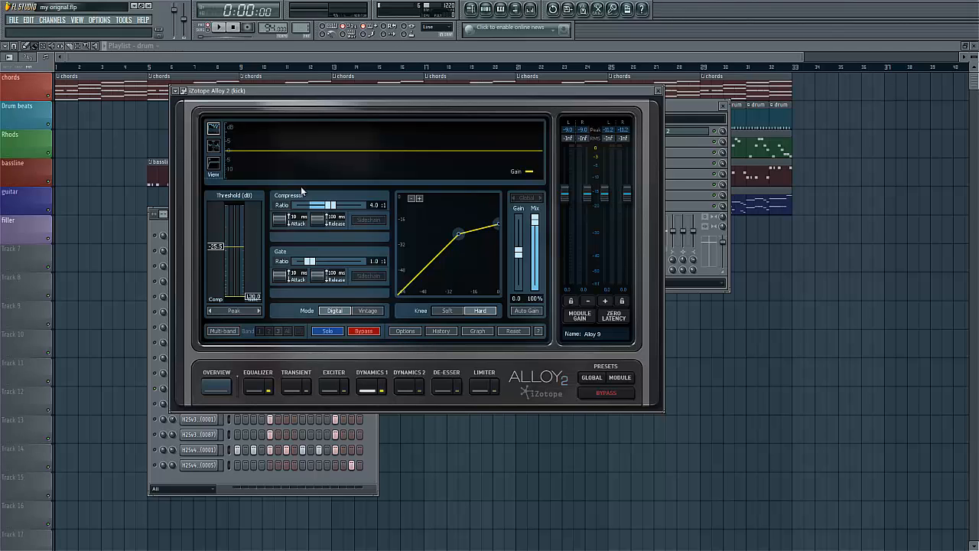
- Set the compressor's attack to about 322 ms and its release to about 69 ms, auditioning the kick
{"action": "left_click_drag", "start_coordinate": [288, 228], "coordinate": [322, 241]}
{"action": "key", "text": "space"}
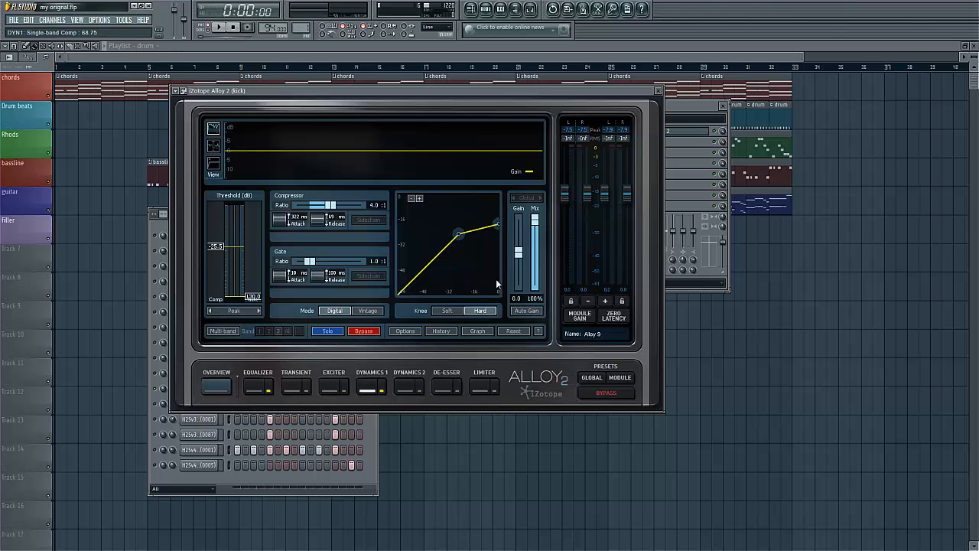
- Raise the Dynamics 1 output gain to 7.0 dB while the drum pattern plays, then stop playback
{"action": "key", "text": "space"}
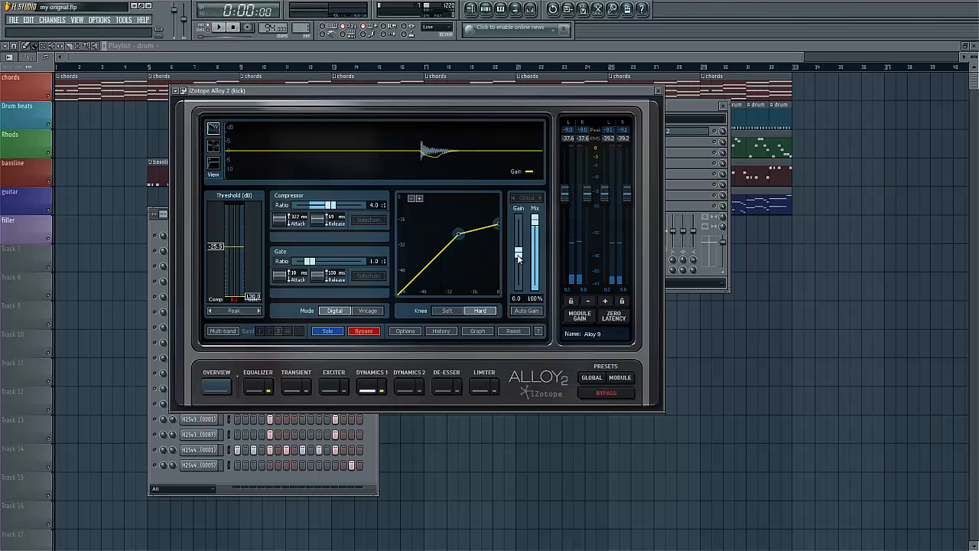
{"action": "left_click_drag", "start_coordinate": [518, 258], "coordinate": [520, 254]}
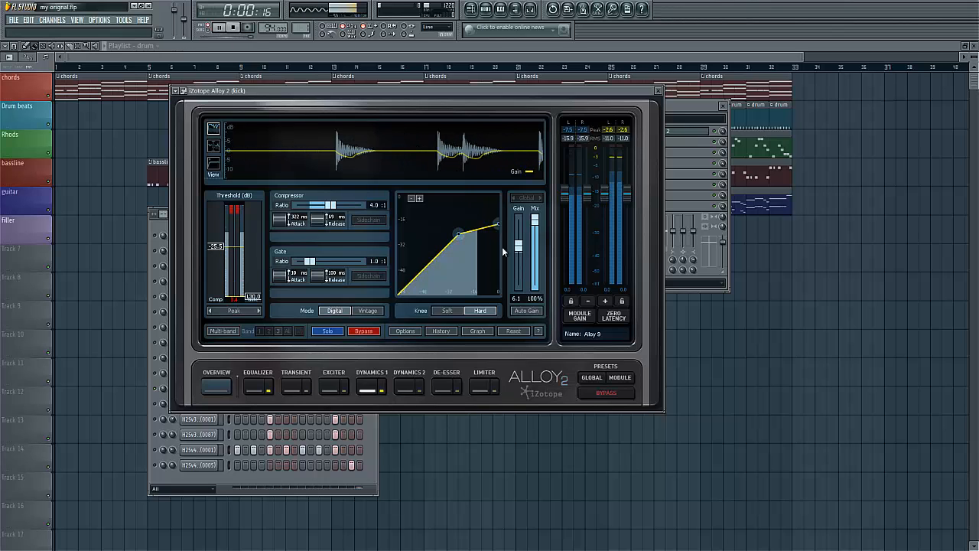
{"action": "left_click_drag", "start_coordinate": [518, 247], "coordinate": [519, 245]}
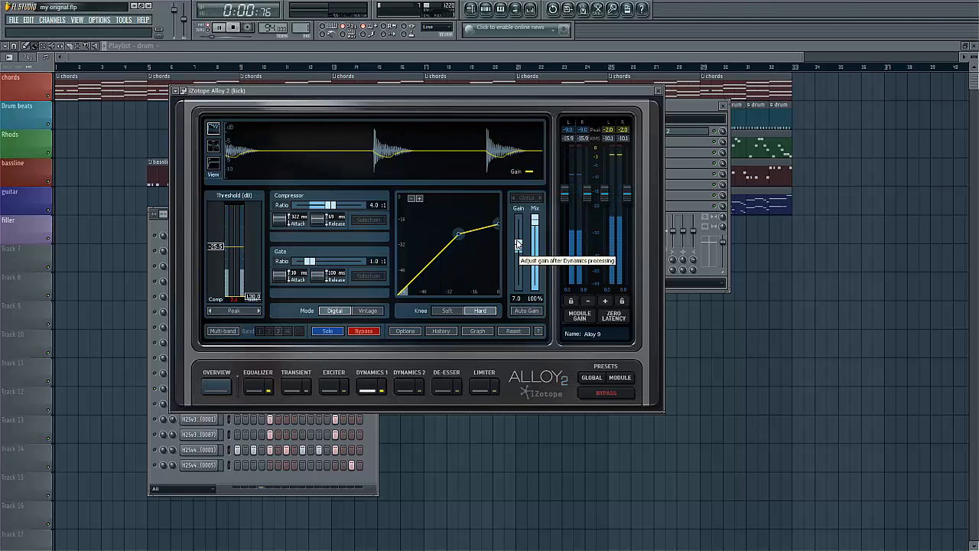
{"action": "key", "text": "space"}
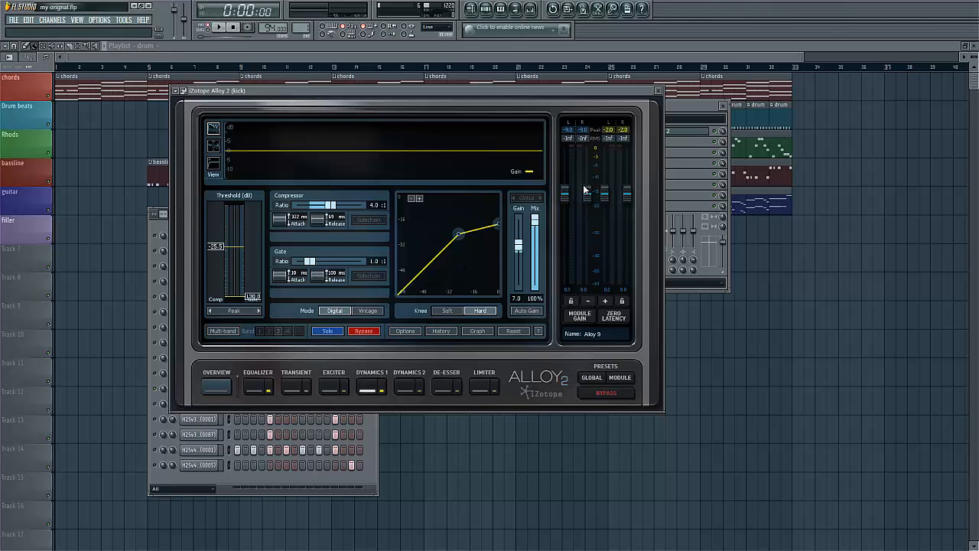
- Close the Alloy 2 window and select the bassline mixer track
{"action": "left_click", "coordinate": [658, 90]}
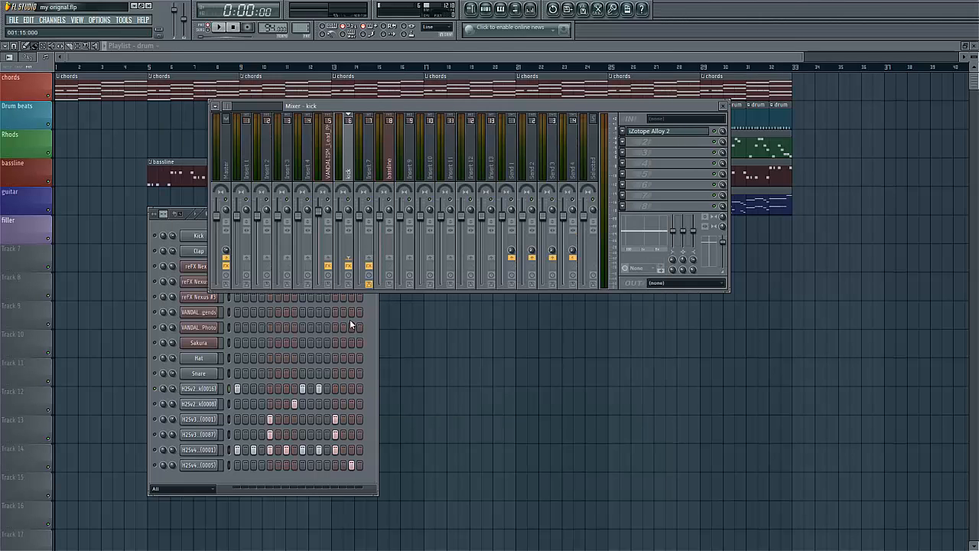
{"action": "left_click", "coordinate": [391, 162]}
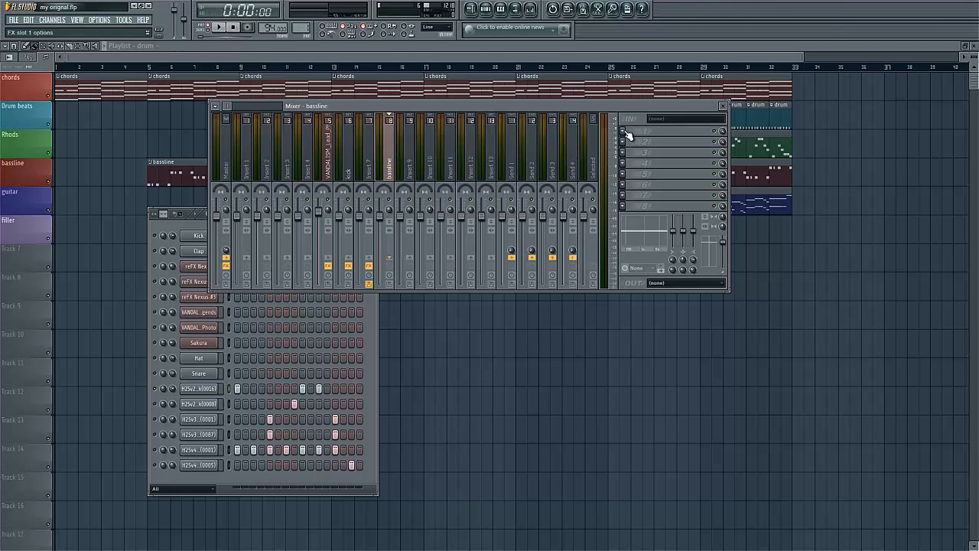
- Open the bassline pattern in the piano roll and play it to review its notes
{"action": "left_click", "coordinate": [380, 71]}
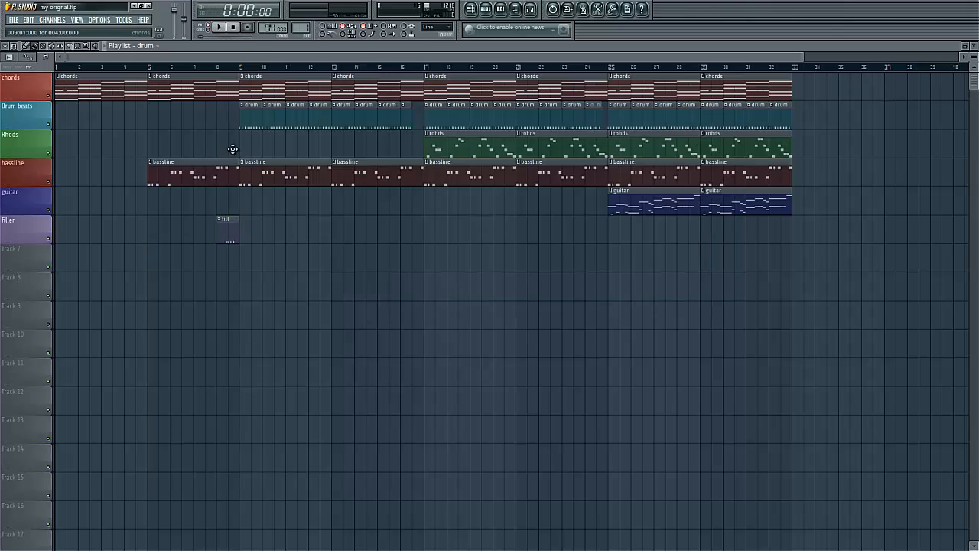
{"action": "double_click", "coordinate": [296, 161]}
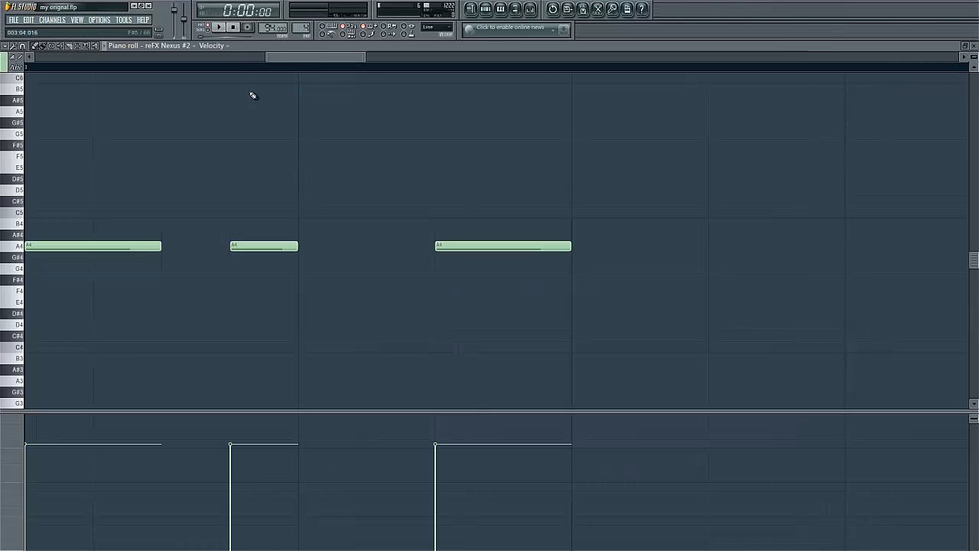
{"action": "left_click", "coordinate": [470, 9]}
{"action": "right_click", "coordinate": [163, 282]}
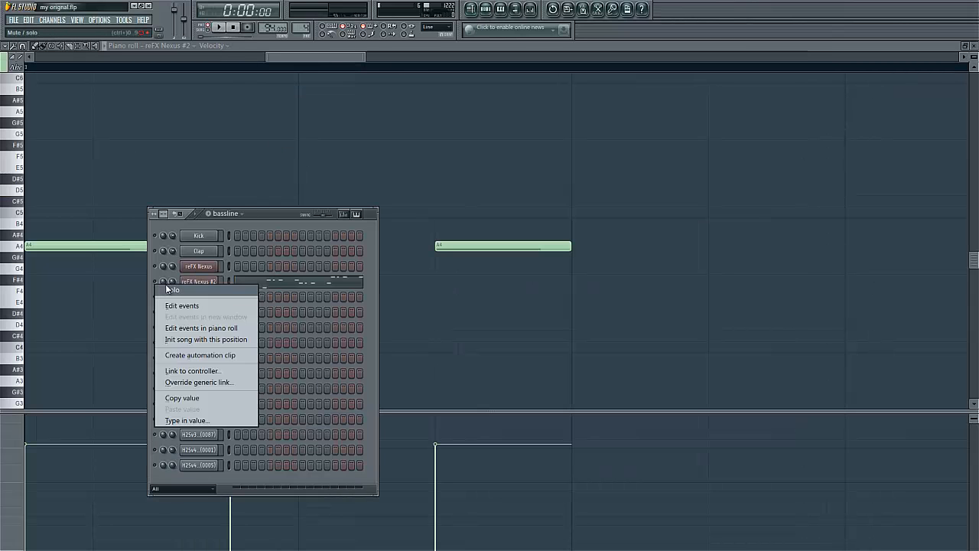
{"action": "key", "text": "space"}
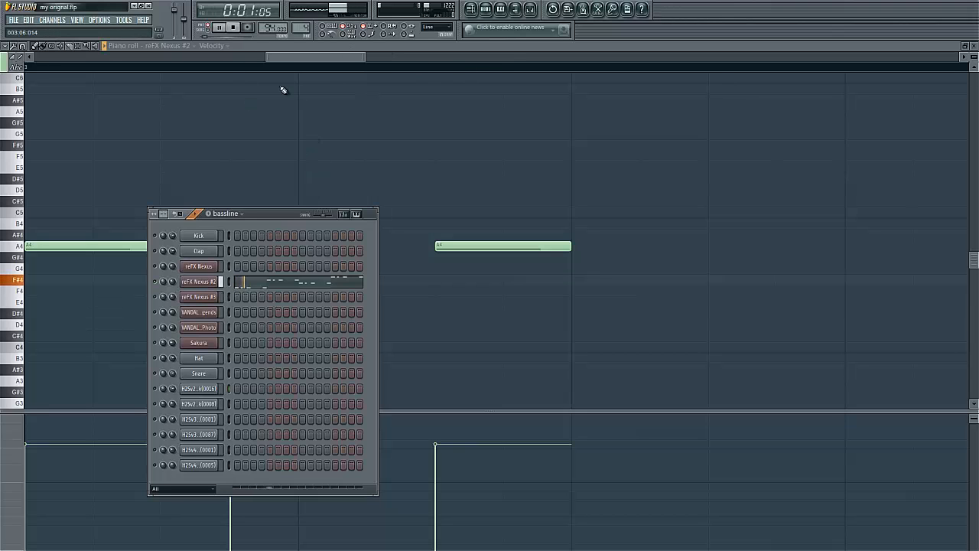
{"action": "left_click_drag", "start_coordinate": [365, 56], "coordinate": [484, 52]}
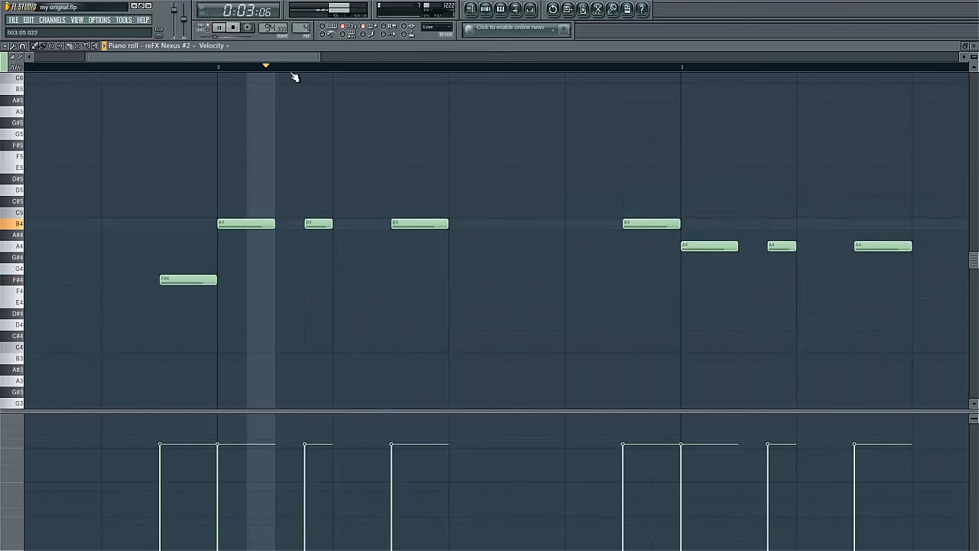
{"action": "key", "text": "space"}
{"action": "left_click_drag", "start_coordinate": [327, 59], "coordinate": [739, 58]}
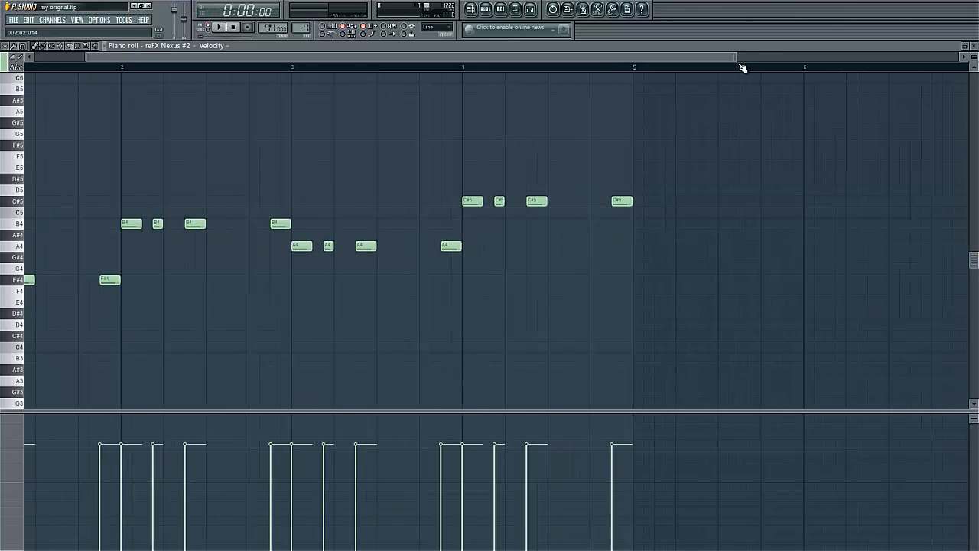
- Load iZotope Alloy 2 into the bassline track's first effect slot and show its Dynamics 1 module
{"action": "left_click", "coordinate": [529, 8]}
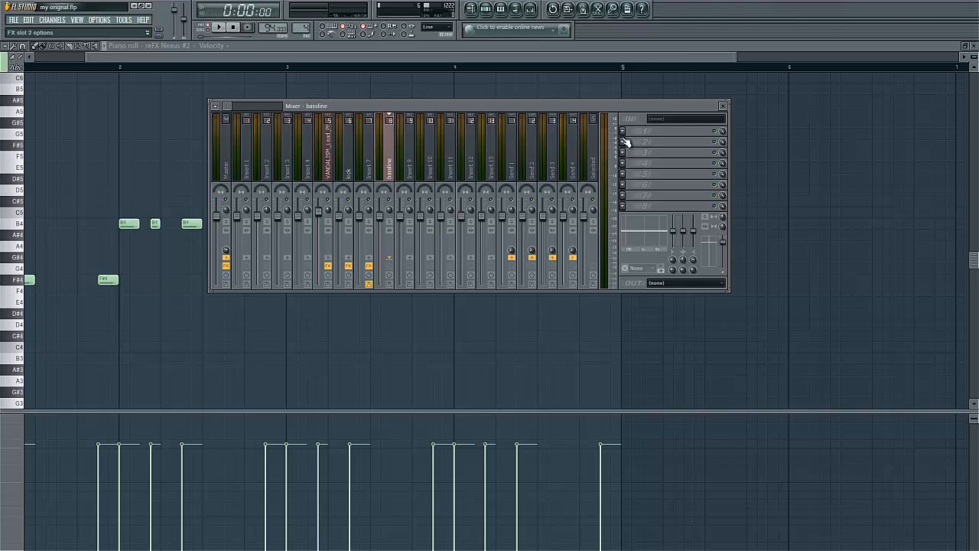
{"action": "left_click_drag", "start_coordinate": [592, 115], "coordinate": [429, 132]}
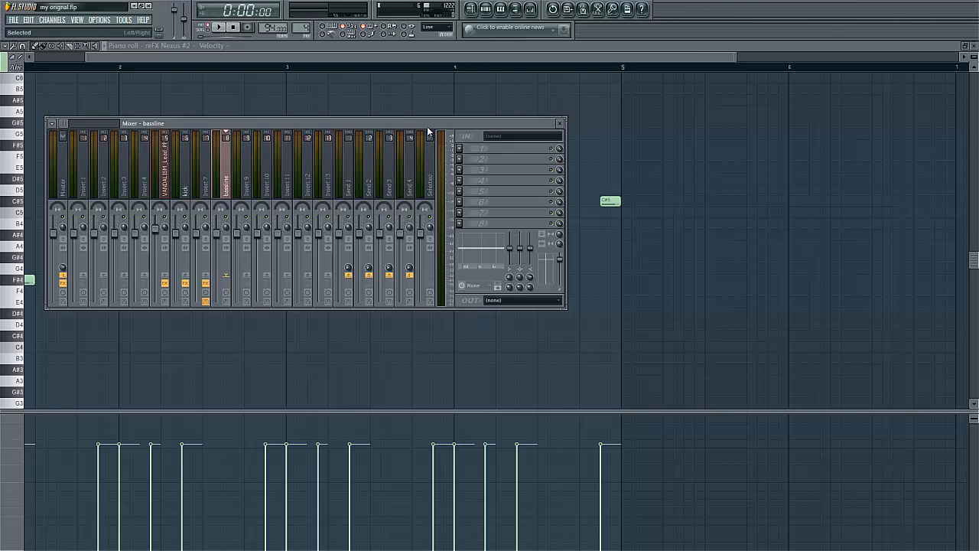
{"action": "left_click", "coordinate": [461, 153]}
{"action": "mouse_move", "coordinate": [470, 159]}
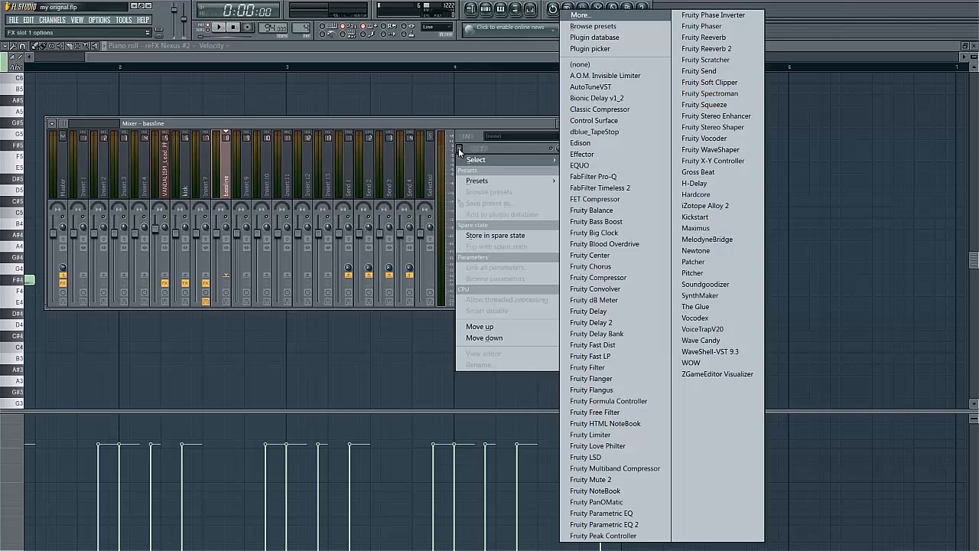
{"action": "left_click", "coordinate": [693, 205]}
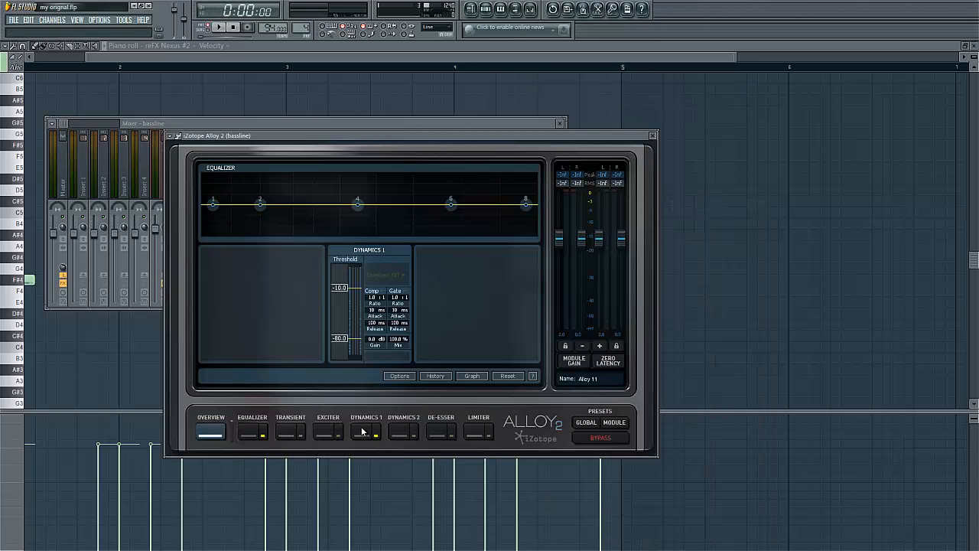
{"action": "left_click", "coordinate": [362, 432]}
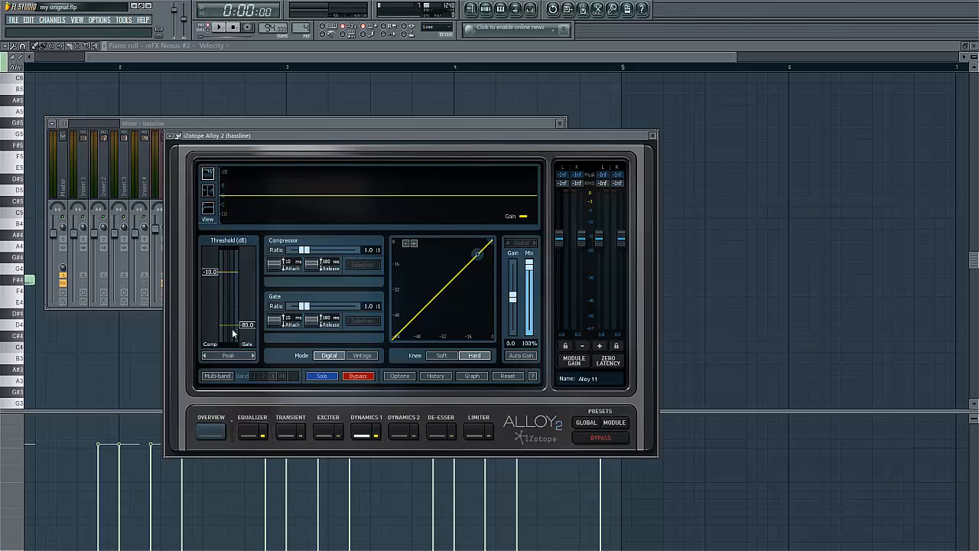
- Lower the gate threshold to -120.0 dB and briefly play the bassline
{"action": "left_click_drag", "start_coordinate": [232, 328], "coordinate": [234, 342]}
{"action": "key", "text": "space"}
{"action": "key", "text": "space"}
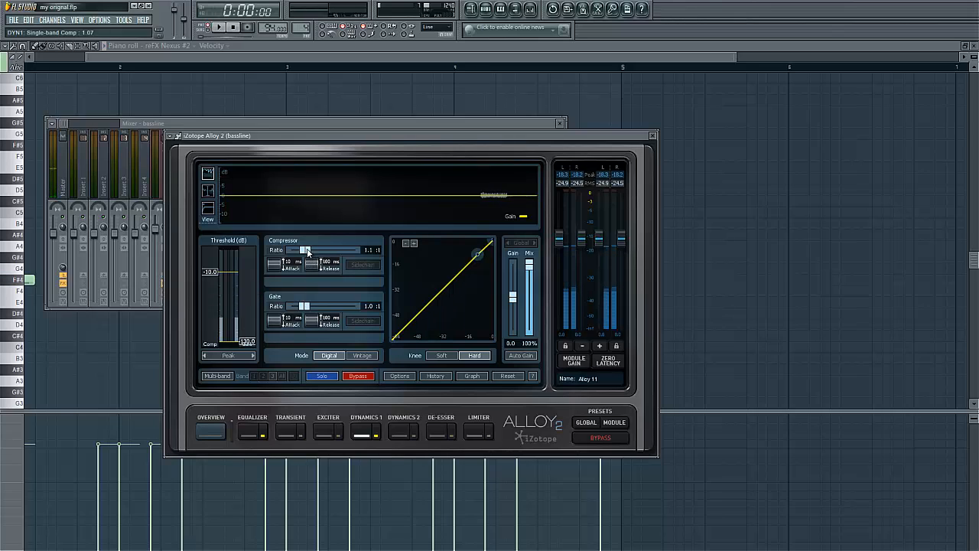
- Set the Dynamics 1 compressor ratio to 4.0:1
{"action": "left_click_drag", "start_coordinate": [306, 250], "coordinate": [316, 253]}
{"action": "right_click", "coordinate": [316, 254]}
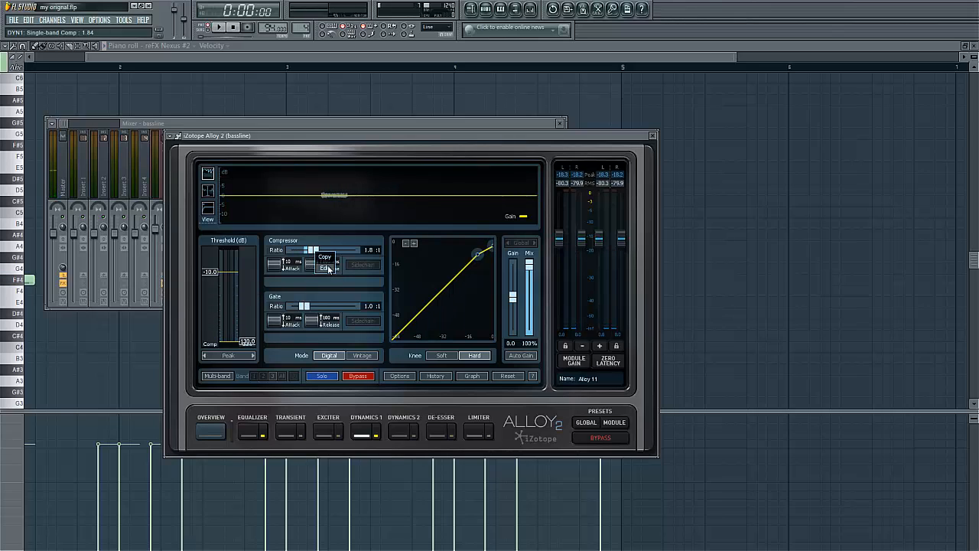
{"action": "left_click", "coordinate": [325, 267]}
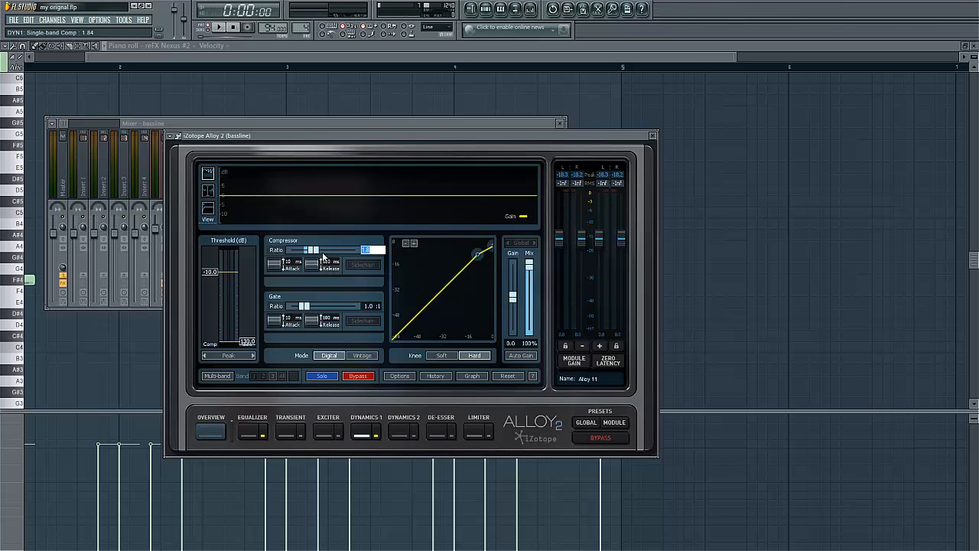
{"action": "left_click_drag", "start_coordinate": [314, 251], "coordinate": [312, 251]}
{"action": "key", "text": "Return"}
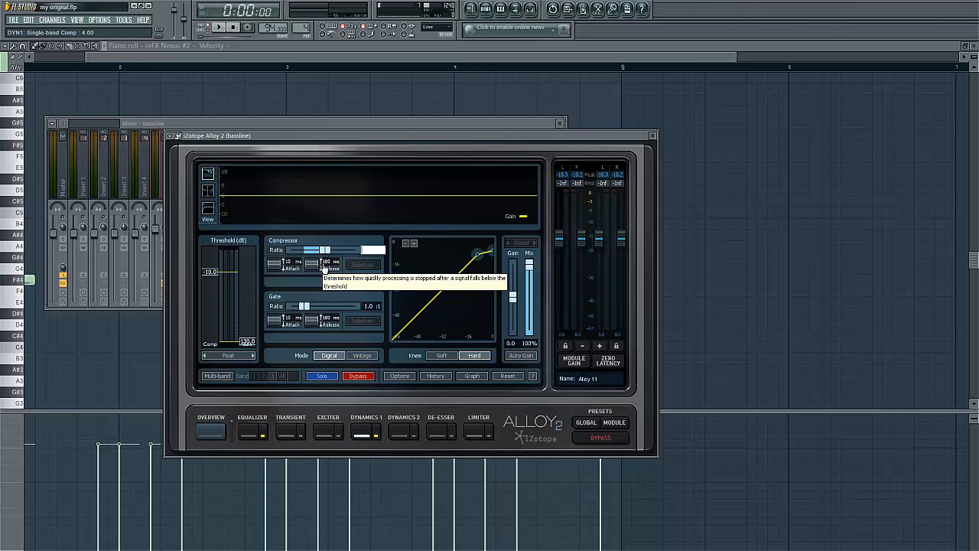
{"action": "type", "text": "4"}
{"action": "key", "text": "Return"}
{"action": "key", "text": "BackSpace"}
{"action": "key", "text": "Return"}
{"action": "left_click", "coordinate": [332, 255]}
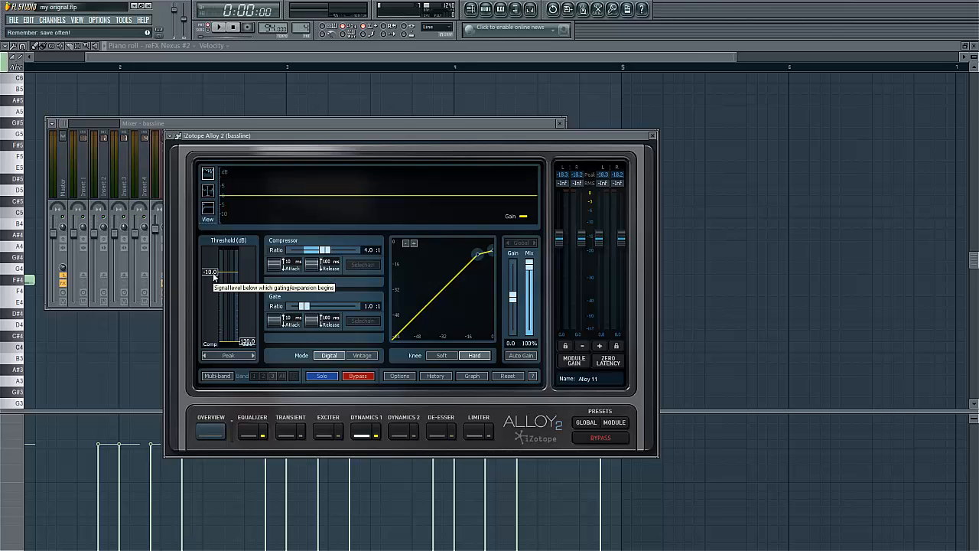
- Adjust the compressor threshold to about -30.4 dB while auditioning the bassline
{"action": "left_click", "coordinate": [219, 27]}
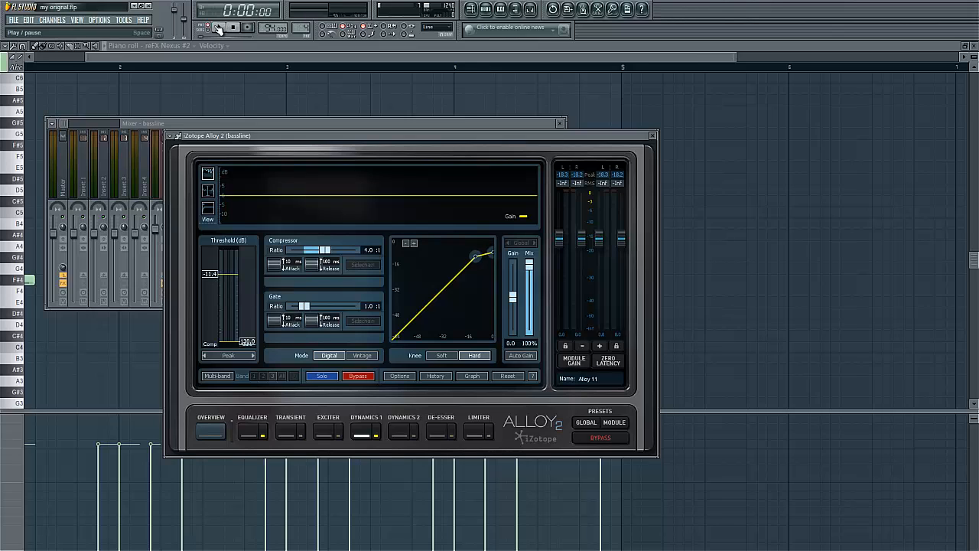
{"action": "mouse_move", "coordinate": [208, 274]}
{"action": "left_mouse_down"}
{"action": "mouse_move", "coordinate": [210, 299]}
{"action": "mouse_move", "coordinate": [213, 262]}
{"action": "left_mouse_up"}
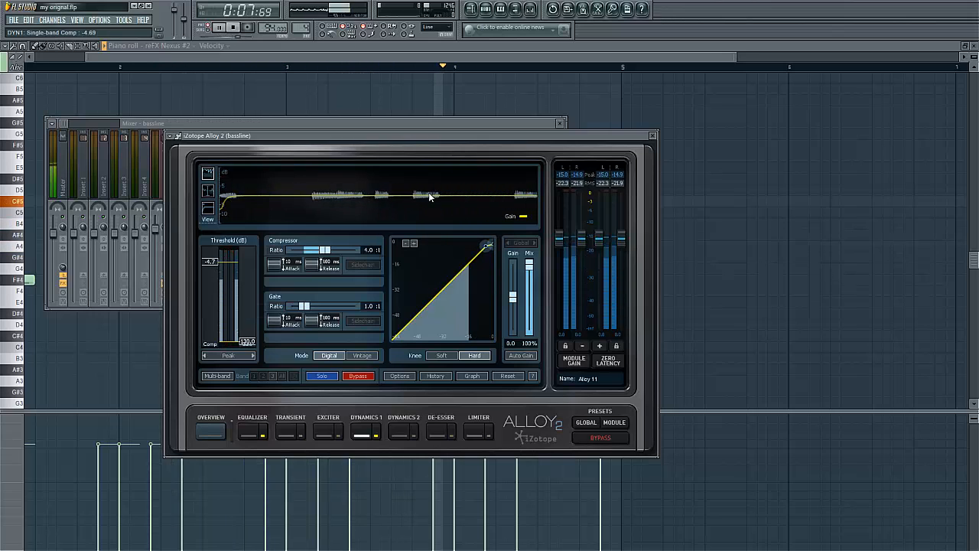
{"action": "key", "text": "space"}
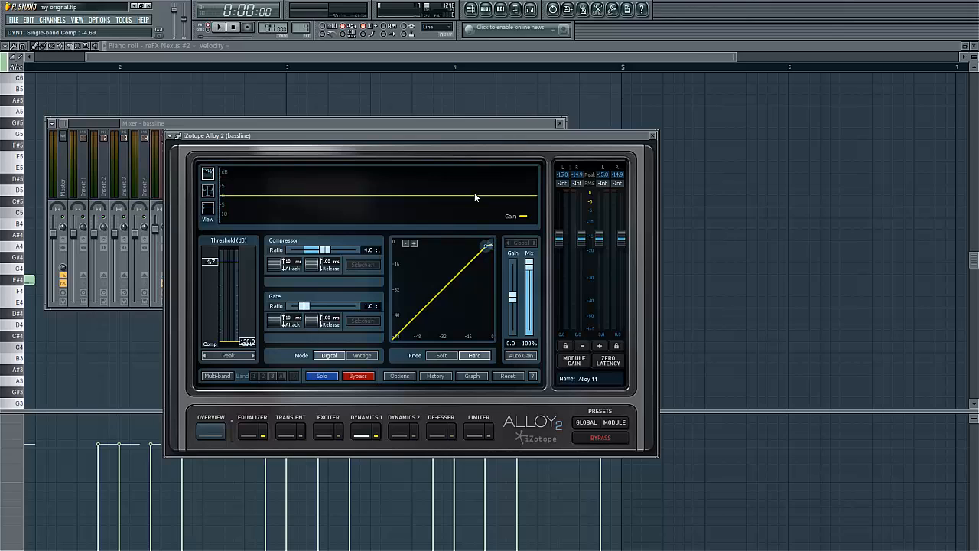
{"action": "key", "text": "space"}
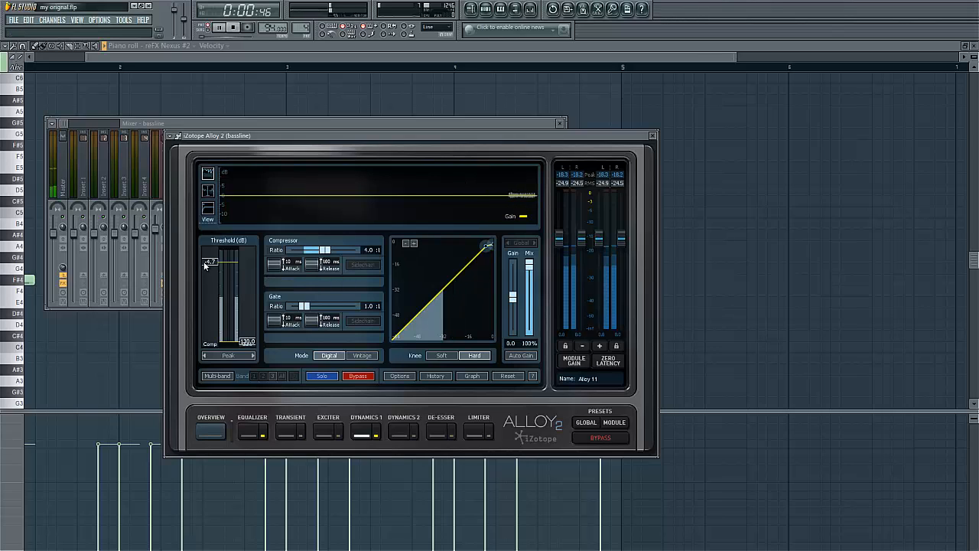
{"action": "left_click_drag", "start_coordinate": [208, 261], "coordinate": [205, 298]}
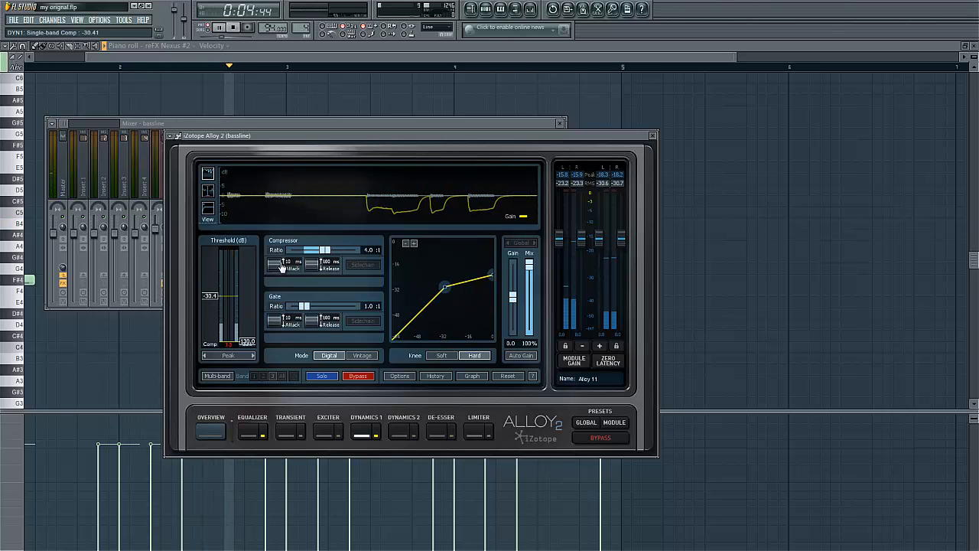
- Shorten the compressor attack to about 0.30 ms and raise the Dynamics 1 gain to about 13.6 dB
{"action": "left_click_drag", "start_coordinate": [274, 264], "coordinate": [280, 293]}
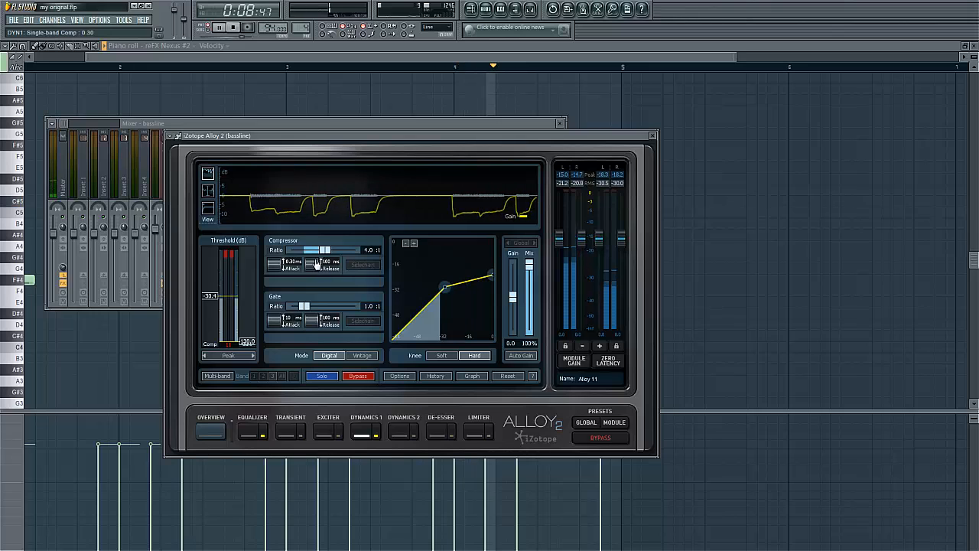
{"action": "left_click_drag", "start_coordinate": [513, 299], "coordinate": [514, 285]}
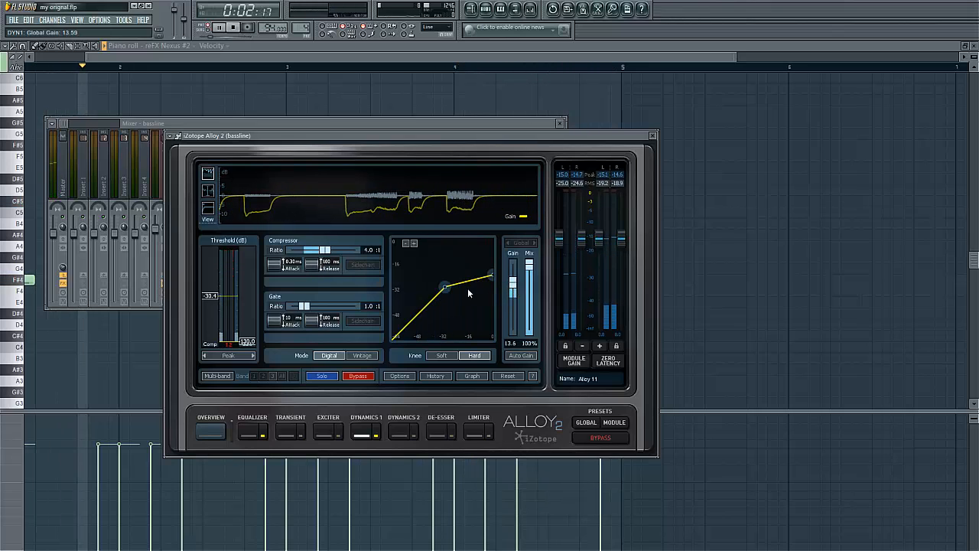
- Set the compressor release to about 112 ms and play the bassline several times to check the compression
{"action": "left_click_drag", "start_coordinate": [317, 269], "coordinate": [316, 285]}
{"action": "mouse_move", "coordinate": [317, 211]}
{"action": "left_mouse_down"}
{"action": "mouse_move", "coordinate": [320, 240]}
{"action": "mouse_move", "coordinate": [321, 223]}
{"action": "left_mouse_up"}
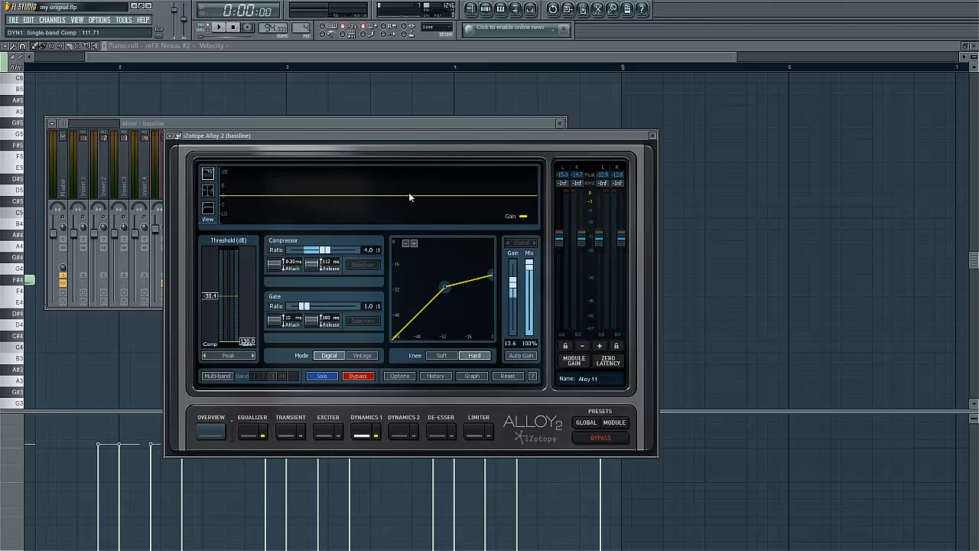
{"action": "key", "text": "space"}
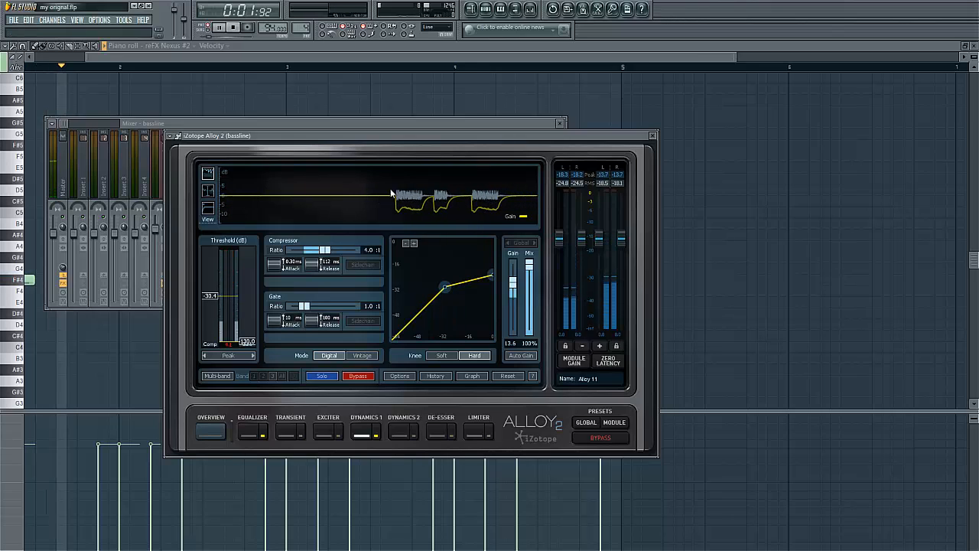
{"action": "key", "text": "space"}
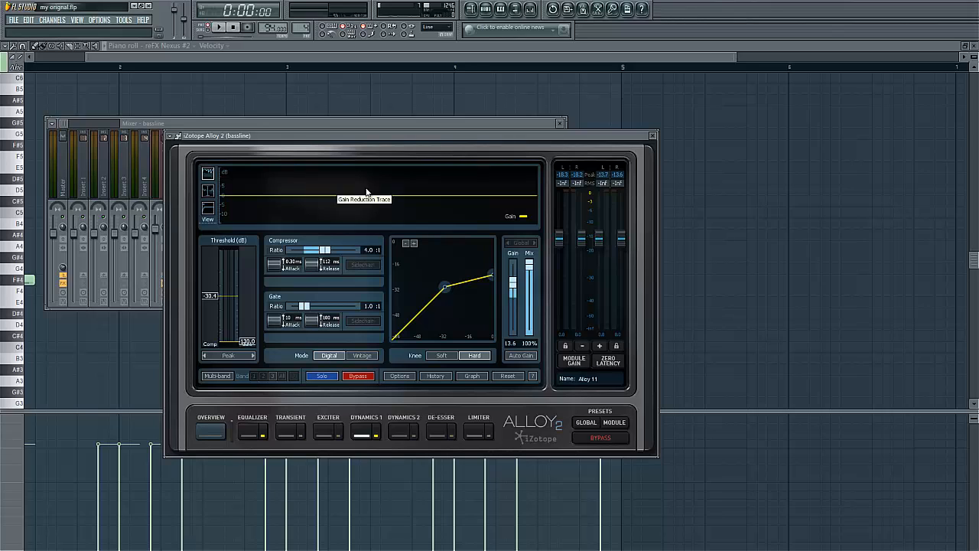
{"action": "key", "text": "space"}
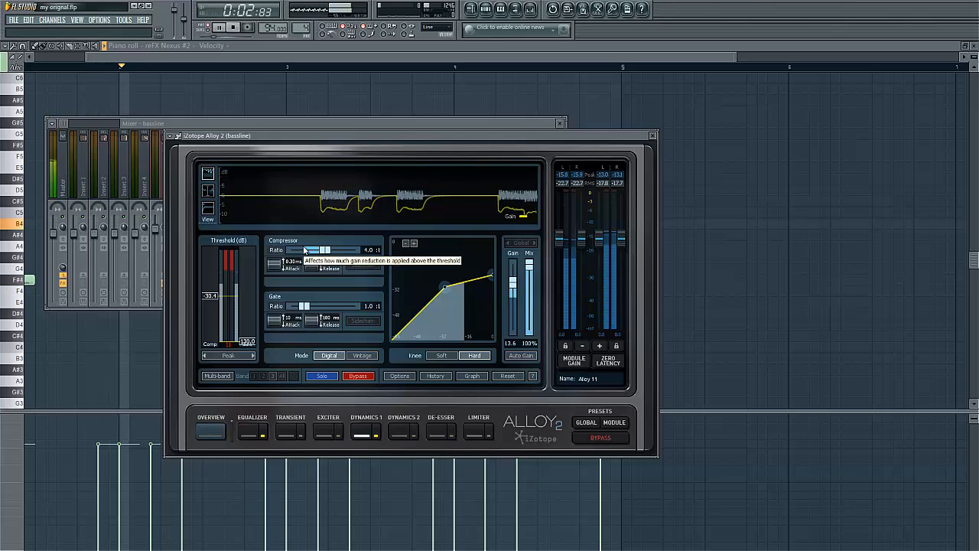
{"action": "key", "text": "space"}
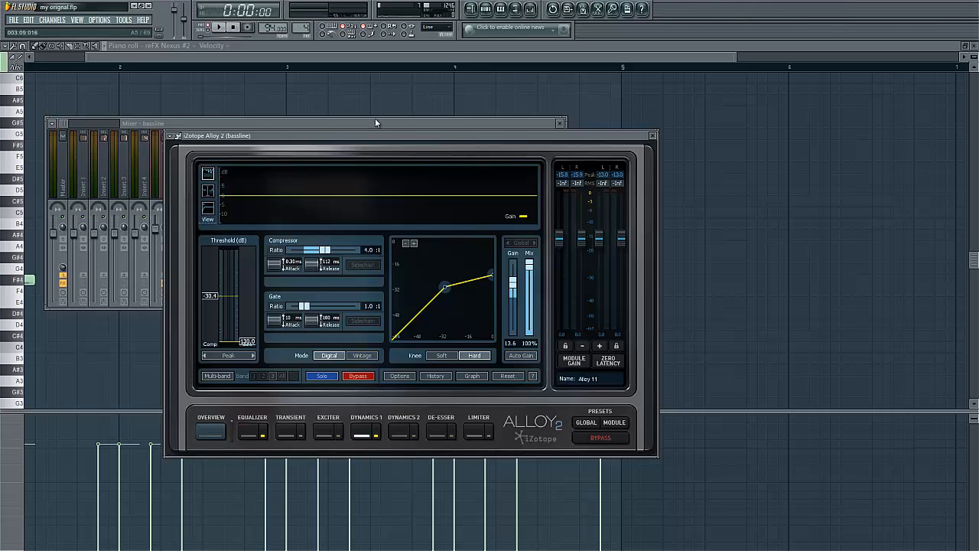
{"action": "key", "text": "space"}
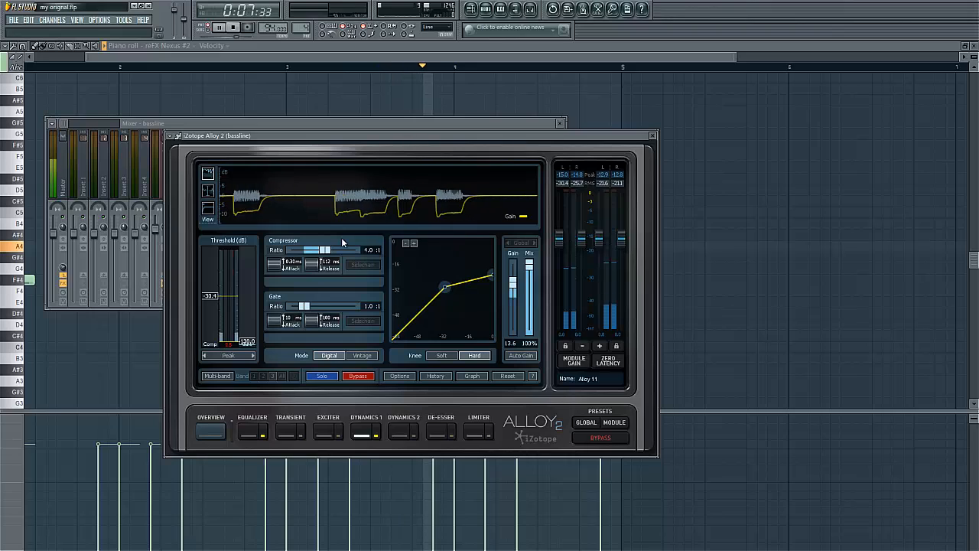
{"action": "key", "text": "space"}
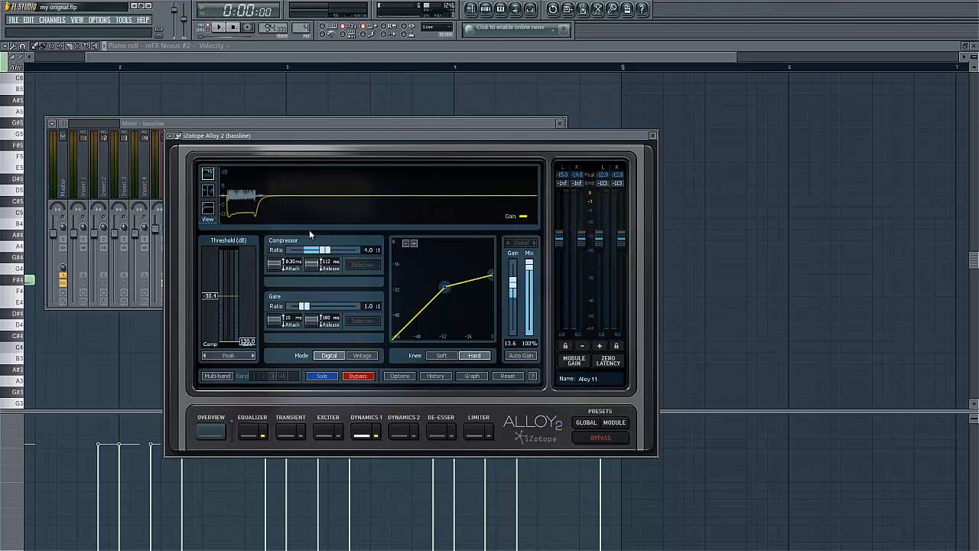
- Reduce the compressor attack to about 0.09 ms and close the Alloy 2 window
{"action": "mouse_move", "coordinate": [285, 266]}
{"action": "left_mouse_down"}
{"action": "mouse_move", "coordinate": [279, 308]}
{"action": "mouse_move", "coordinate": [273, 275]}
{"action": "left_mouse_up"}
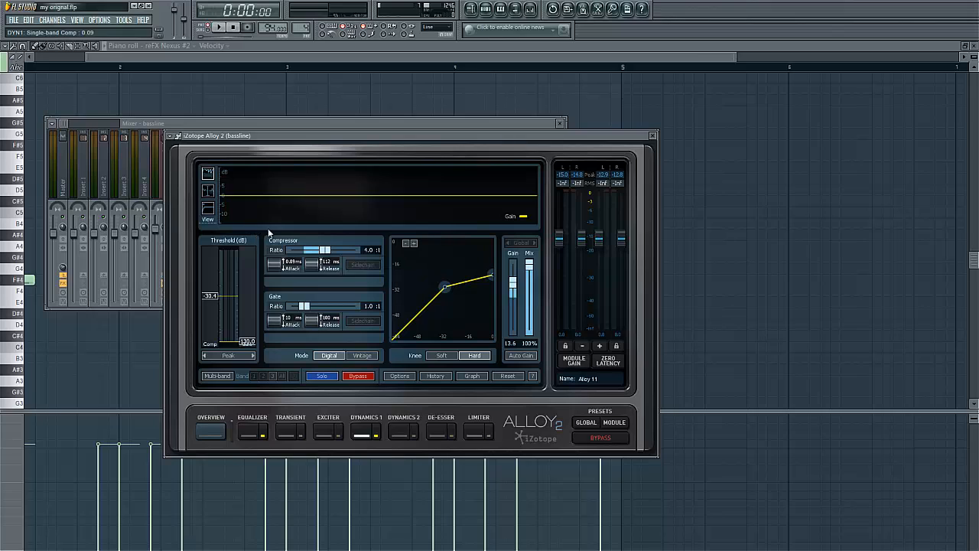
{"action": "left_click", "coordinate": [654, 138]}
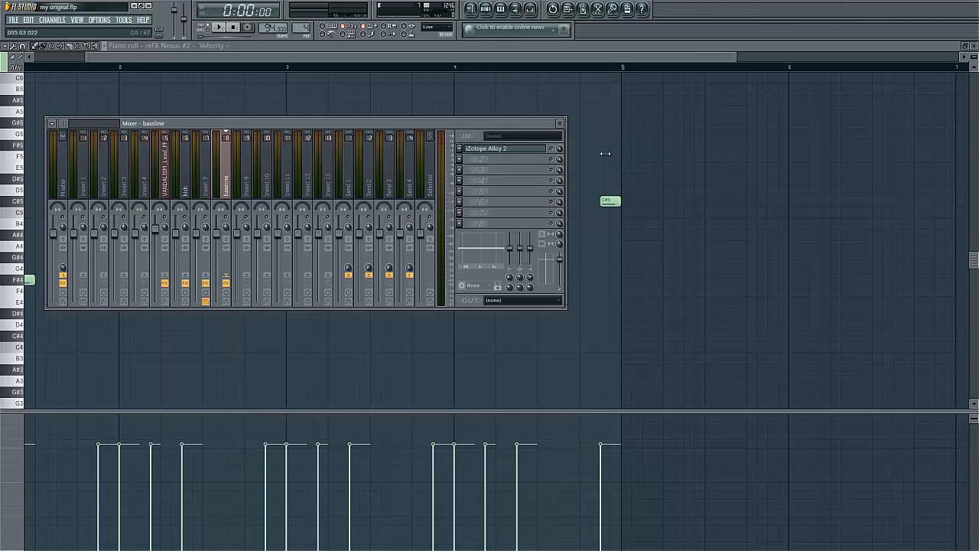
- Return to the playlist and bring up the mixer over it
{"action": "key", "text": "F9"}
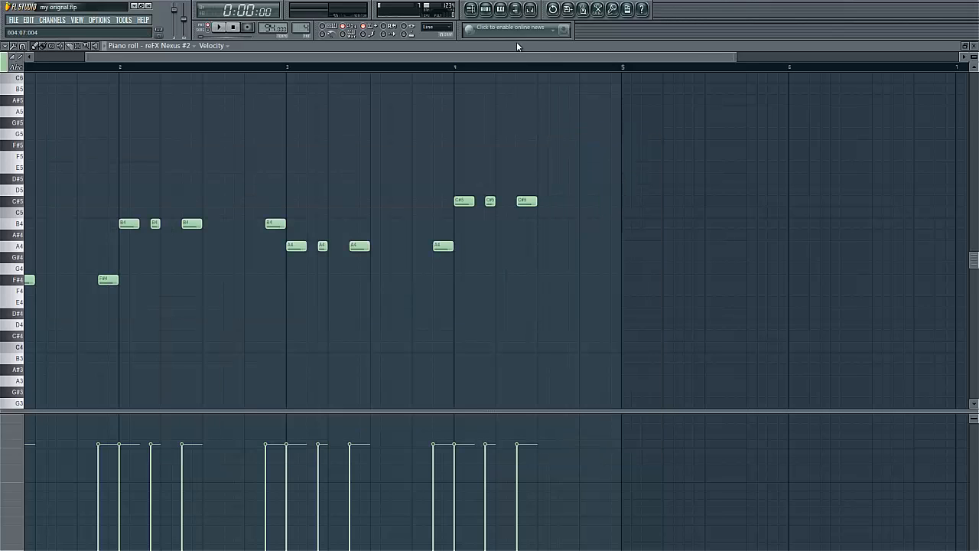
{"action": "left_click", "coordinate": [471, 9]}
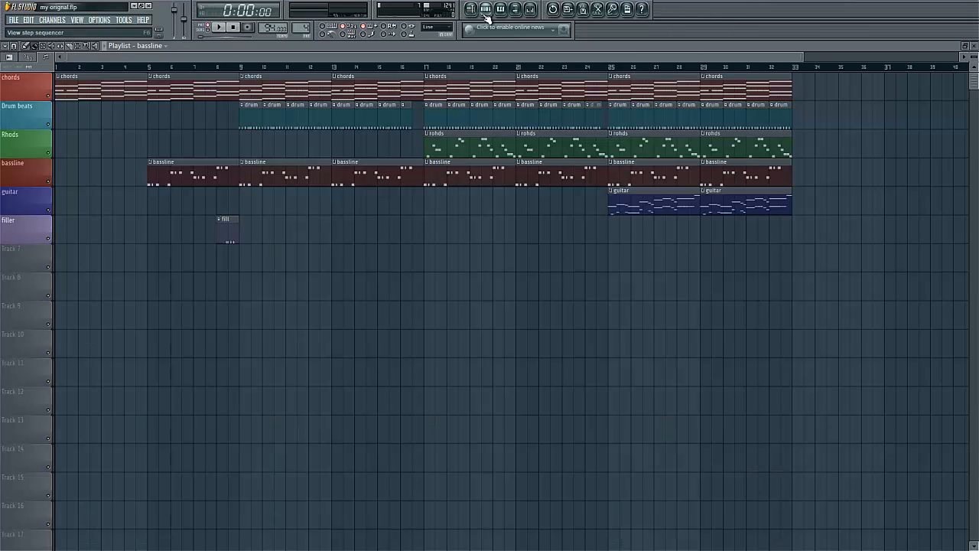
{"action": "left_click", "coordinate": [531, 10]}
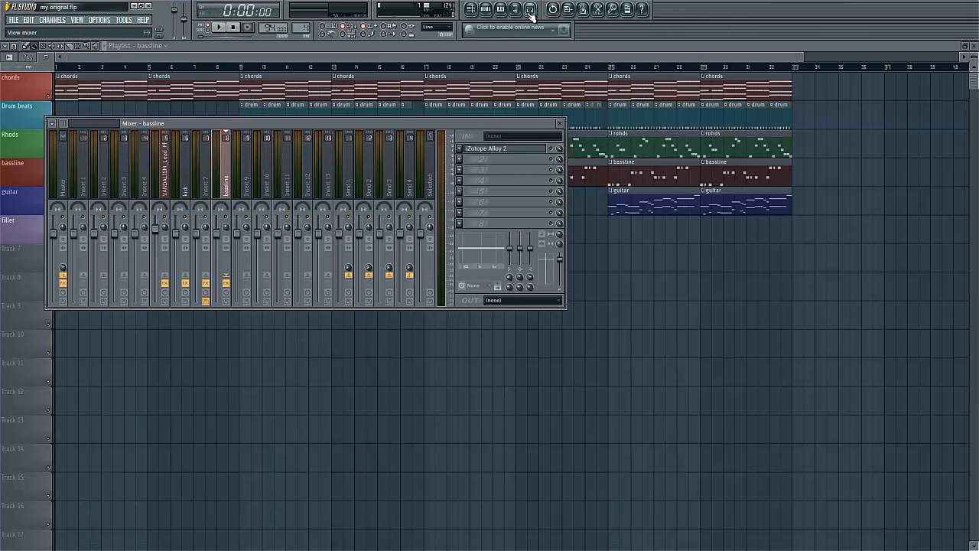
- Review the Alloy 2 compressor settings on the bassline mixer track, close the plug-in and play the bassline with the mixer visible
{"action": "left_click", "coordinate": [511, 150]}
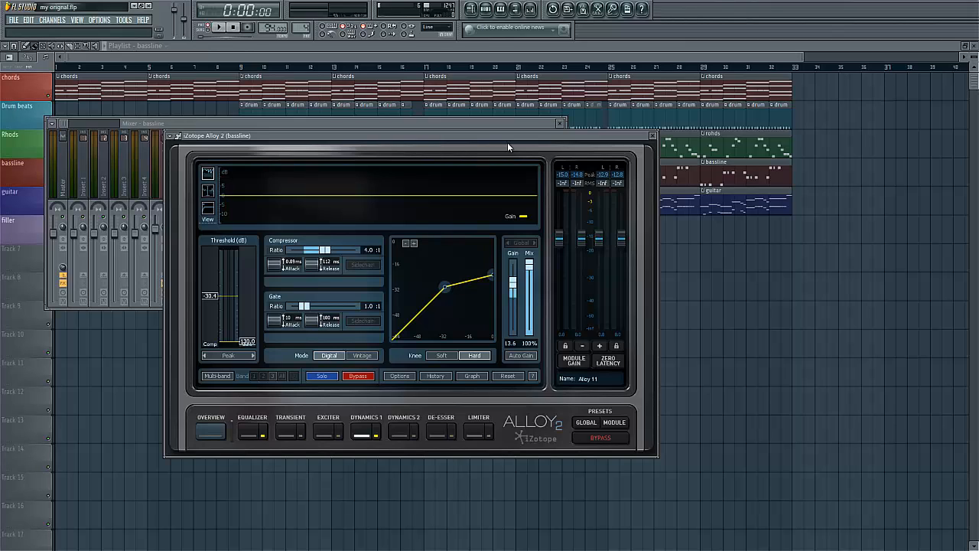
{"action": "left_click", "coordinate": [654, 136]}
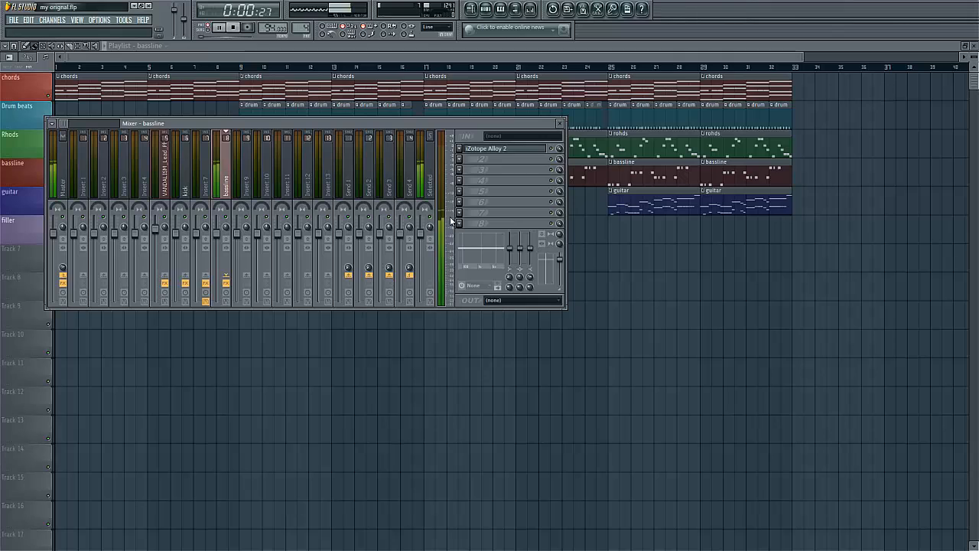
{"action": "left_click", "coordinate": [530, 9]}
- Check the bassline's notes, mixer levels and channel rack entry during playback, and return to the playlist
{"action": "left_click", "coordinate": [485, 8]}
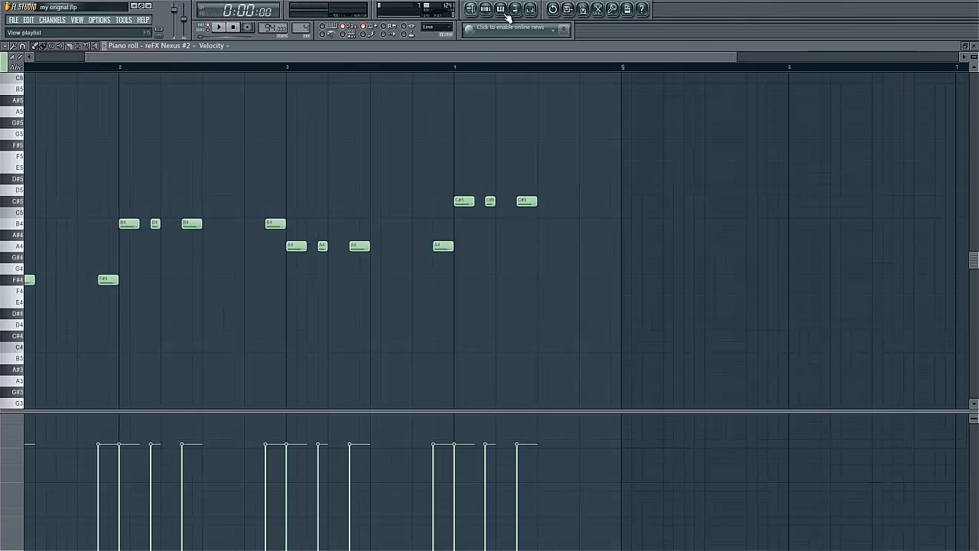
{"action": "left_click", "coordinate": [530, 8]}
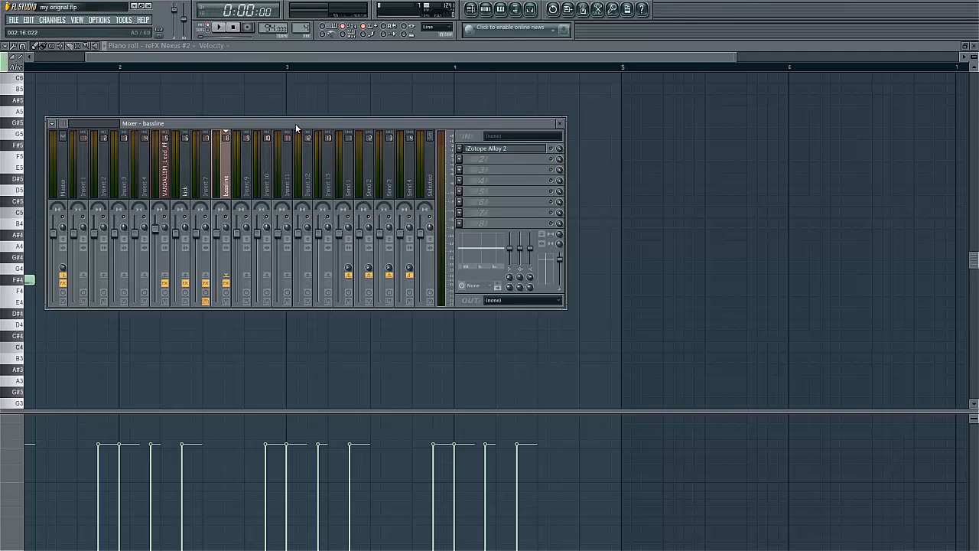
{"action": "left_click", "coordinate": [485, 9]}
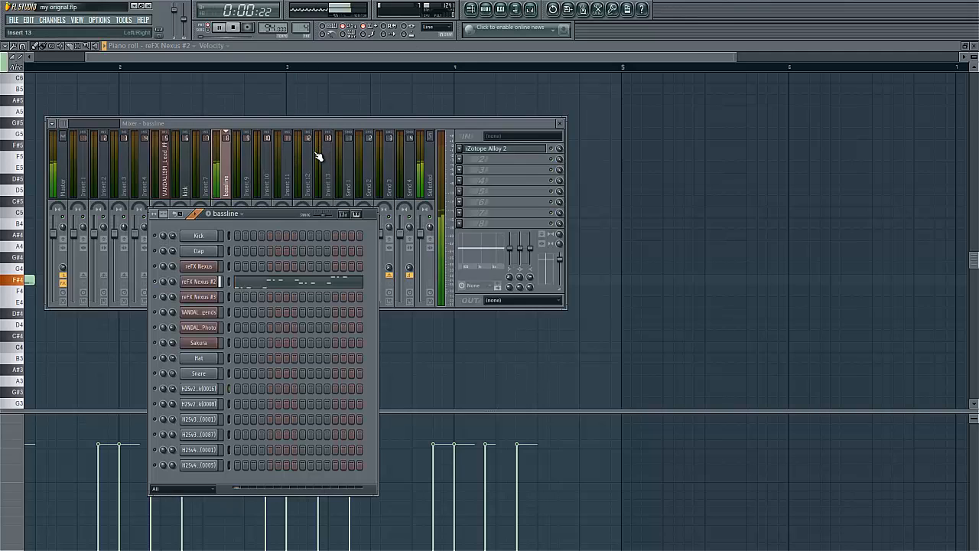
{"action": "right_click", "coordinate": [162, 283]}
{"action": "key", "text": "Escape"}
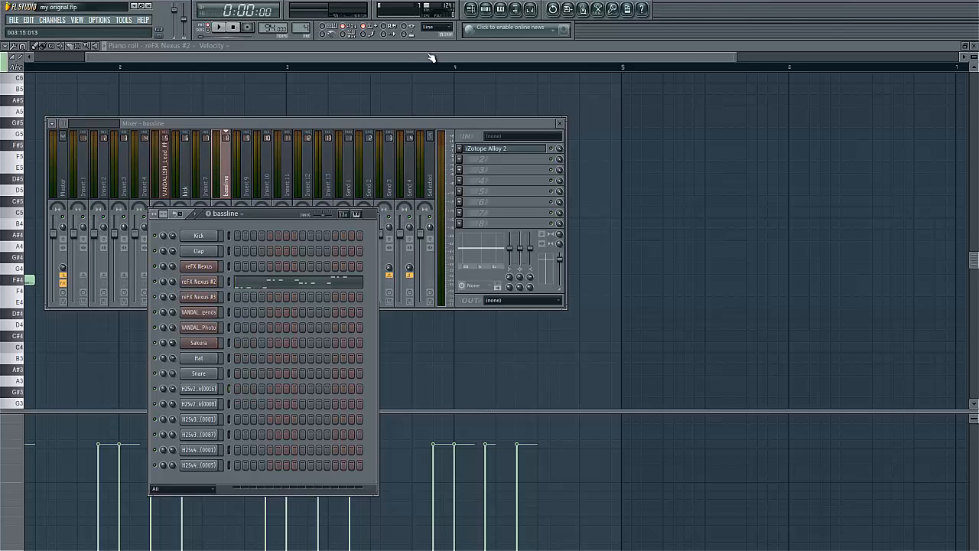
{"action": "left_click", "coordinate": [471, 9]}
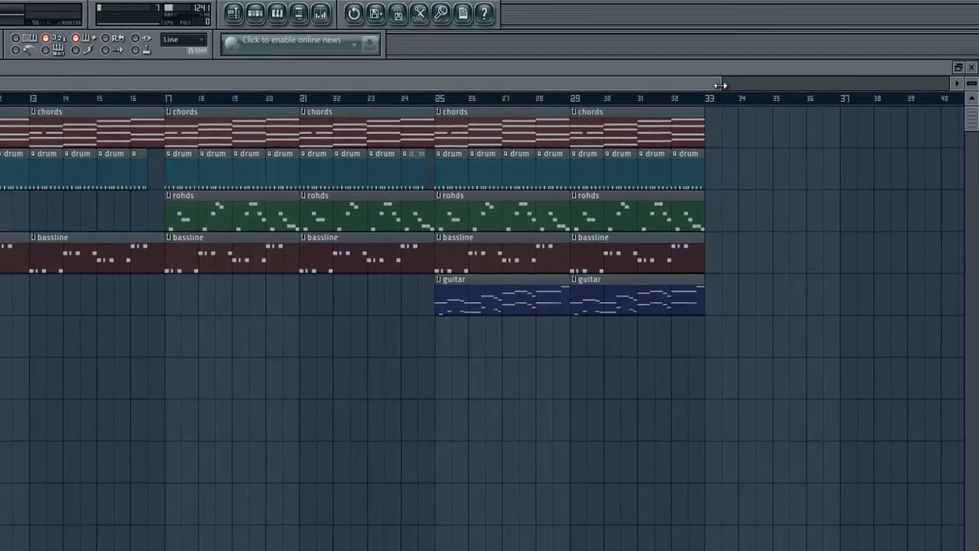
- View the whole arrangement in the playlist, bring up the mixer, move it aside to check its tracks and hide it
{"action": "scroll", "coordinate": [957, 61], "scroll_direction": "down", "scroll_amount": 2}
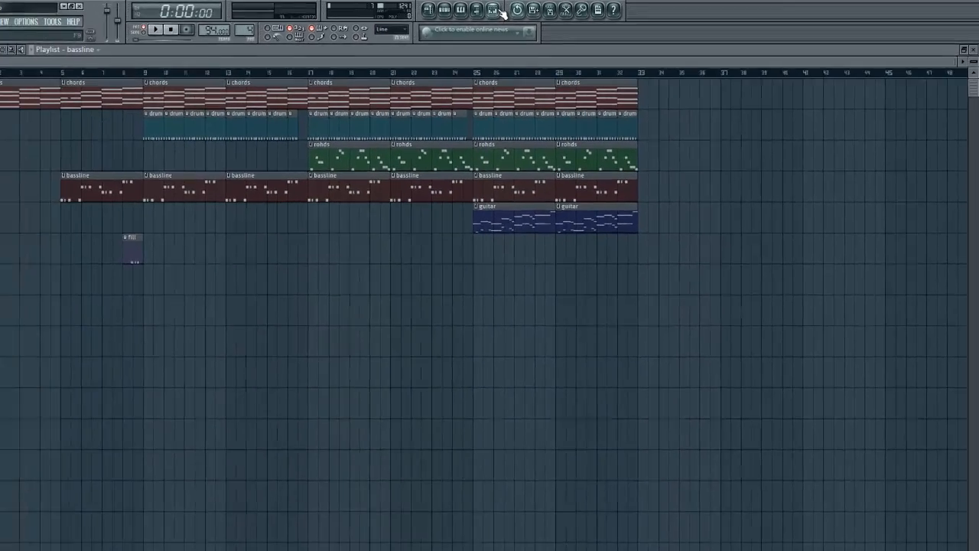
{"action": "left_click", "coordinate": [305, 13]}
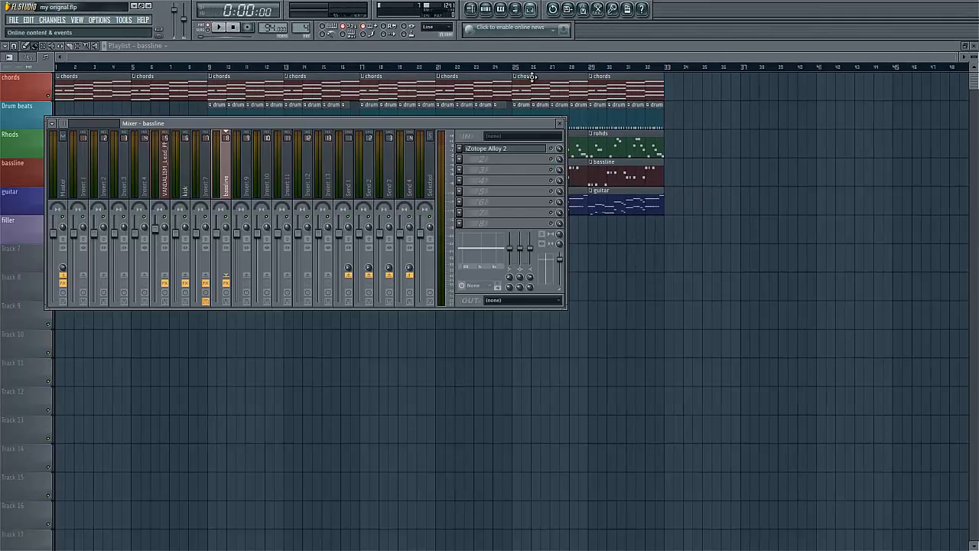
{"action": "left_click_drag", "start_coordinate": [273, 121], "coordinate": [436, 118]}
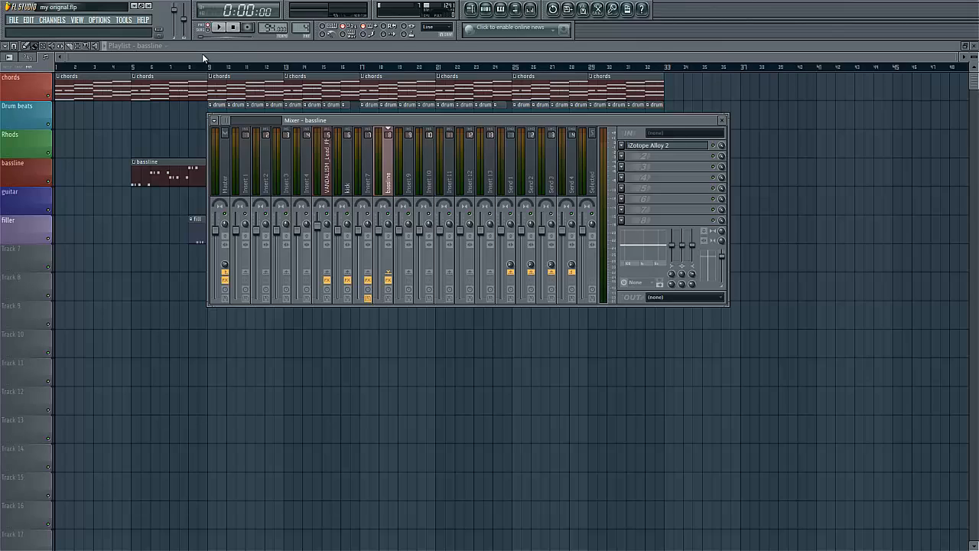
{"action": "key", "text": "F9"}
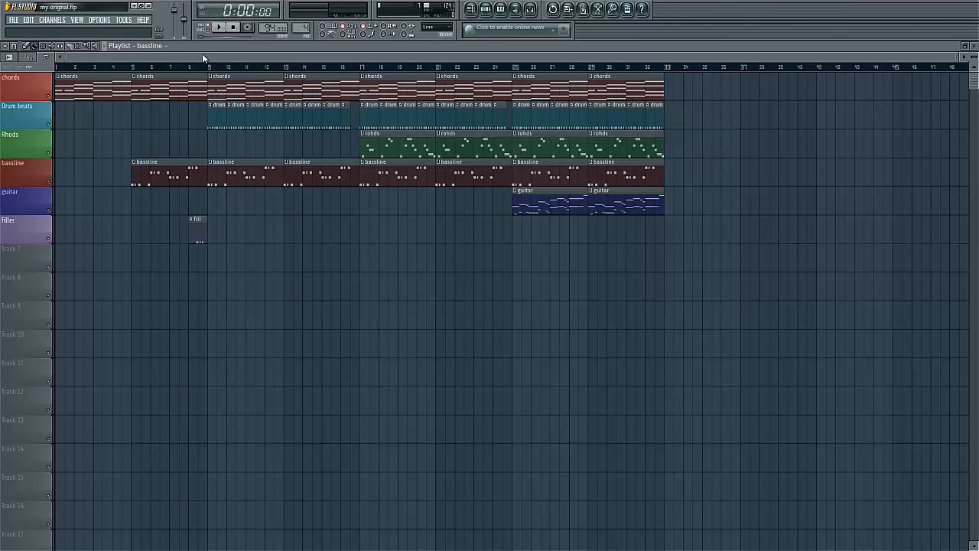
- Play the full arrangement from the beginning, briefly showing the channel rack over the playlist
{"action": "left_click", "coordinate": [218, 28]}
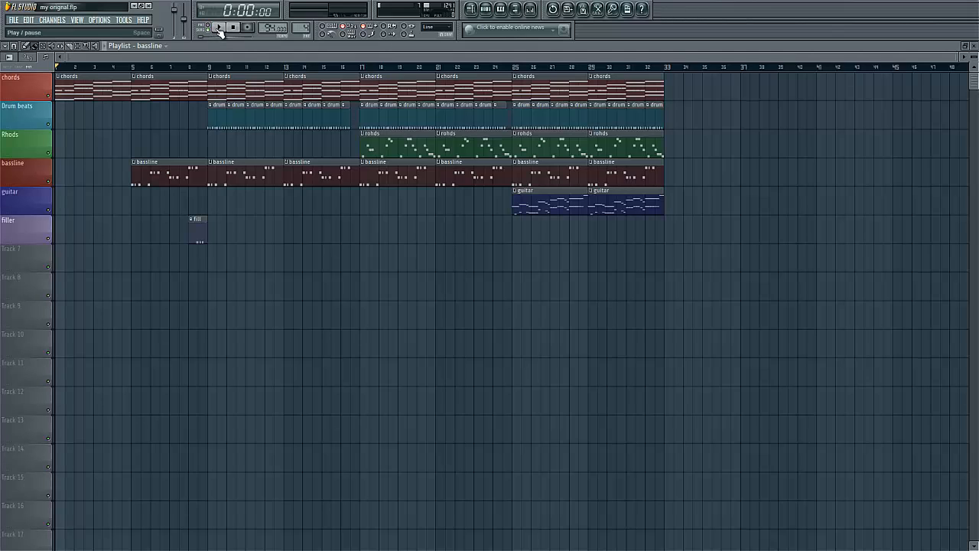
{"action": "left_click", "coordinate": [218, 28]}
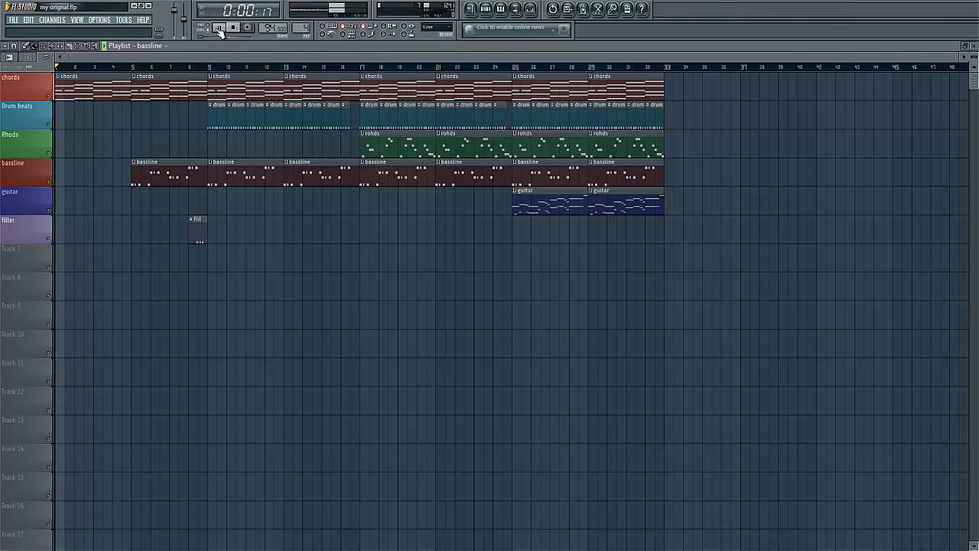
{"action": "left_click", "coordinate": [236, 29]}
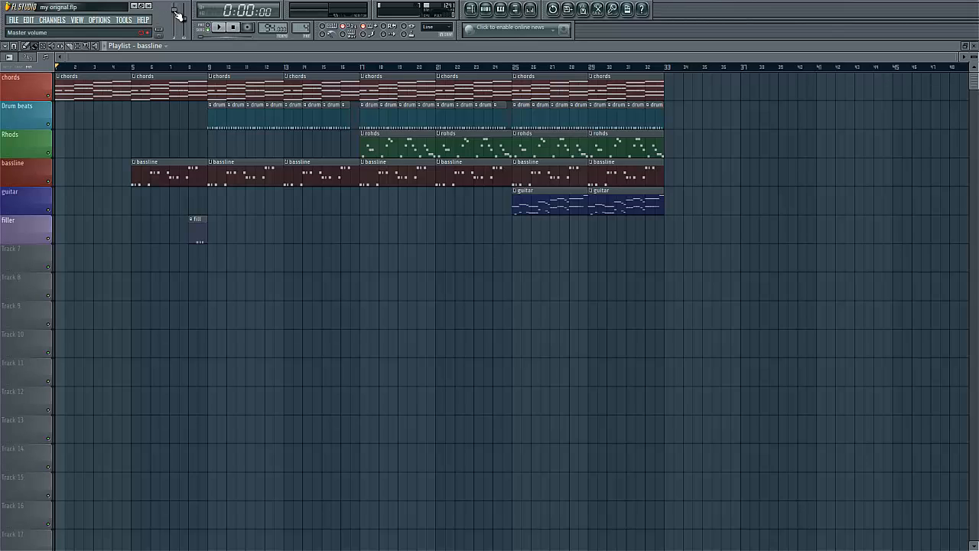
{"action": "left_click", "coordinate": [218, 27]}
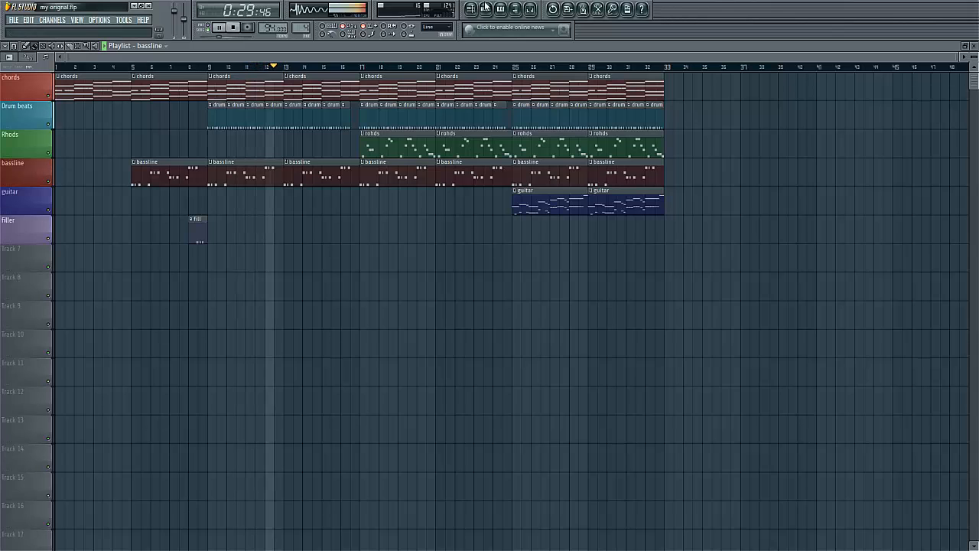
{"action": "key", "text": "F6"}
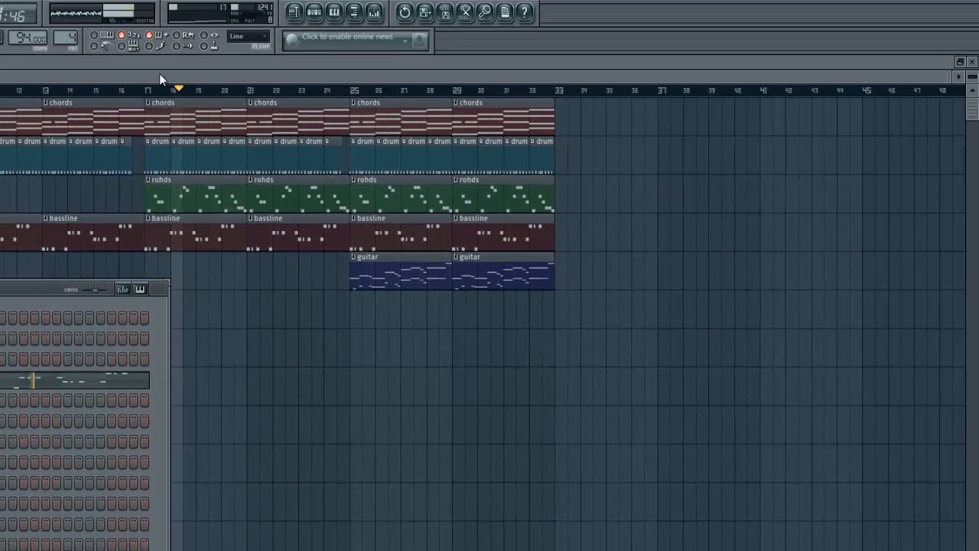
{"action": "left_click", "coordinate": [213, 74]}
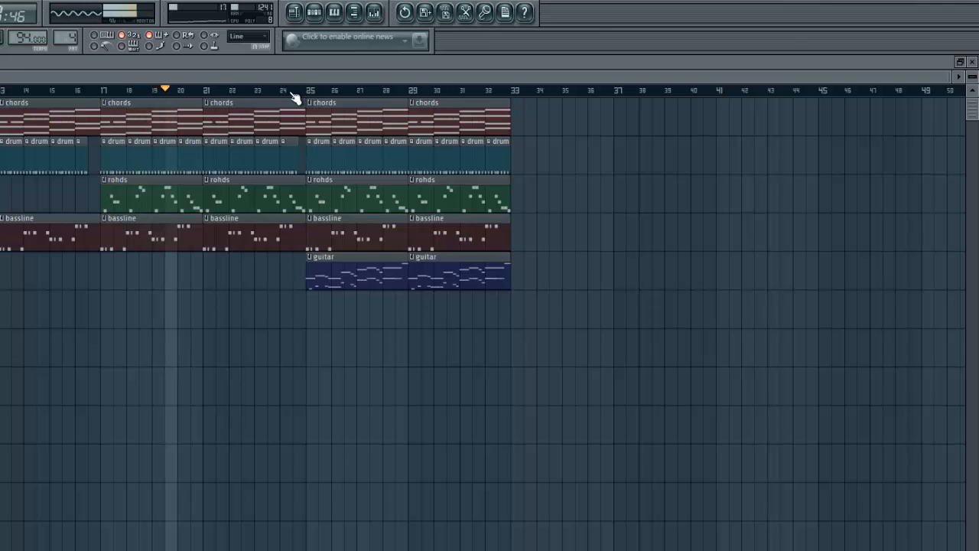
- Examine the notes of the chords and rohds patterns in the piano roll while the song plays, returning to the playlist
{"action": "double_click", "coordinate": [252, 103]}
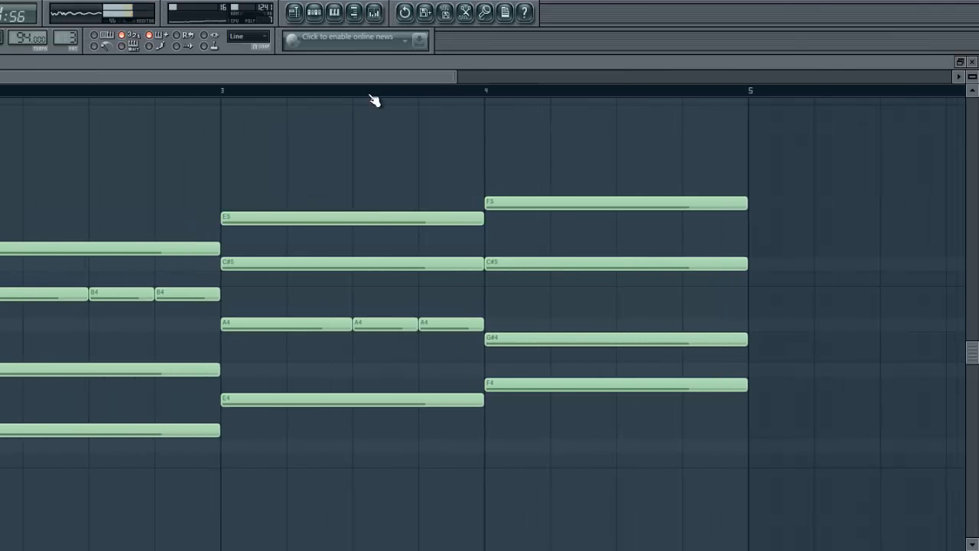
{"action": "left_click_drag", "start_coordinate": [459, 76], "coordinate": [739, 80]}
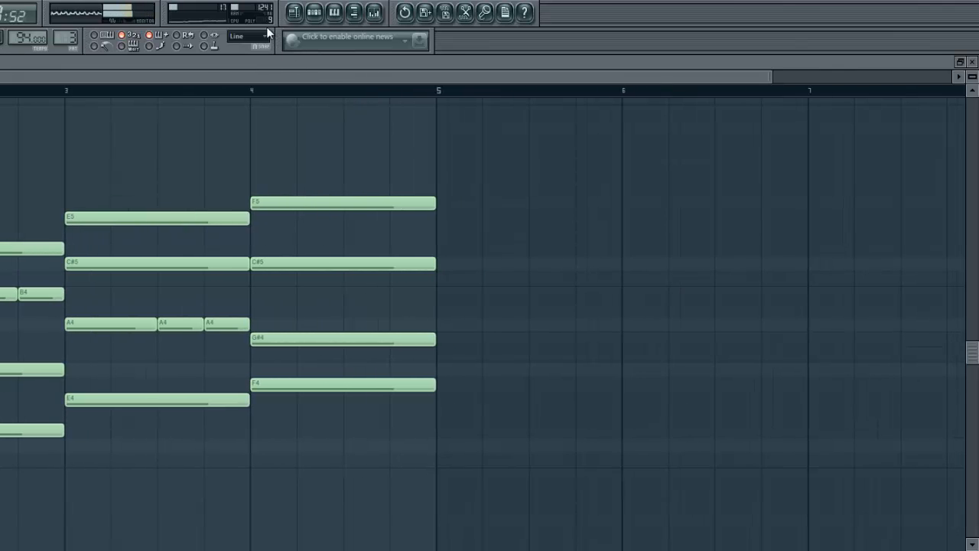
{"action": "left_click", "coordinate": [294, 12]}
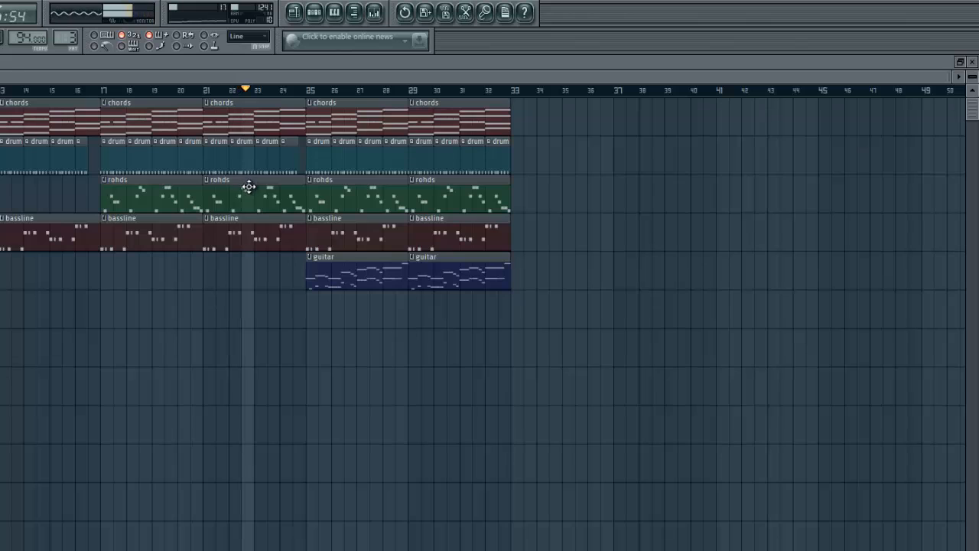
{"action": "double_click", "coordinate": [247, 183]}
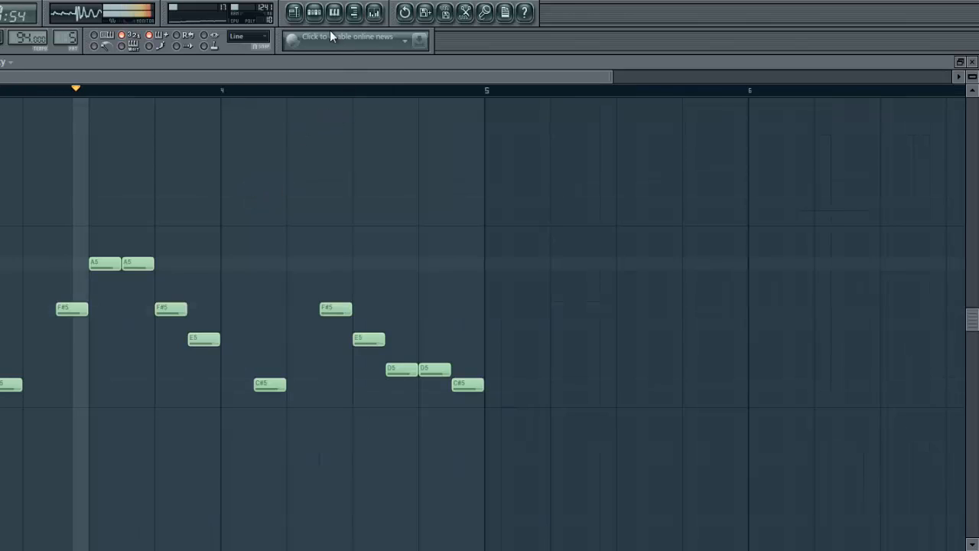
{"action": "left_click", "coordinate": [294, 12]}
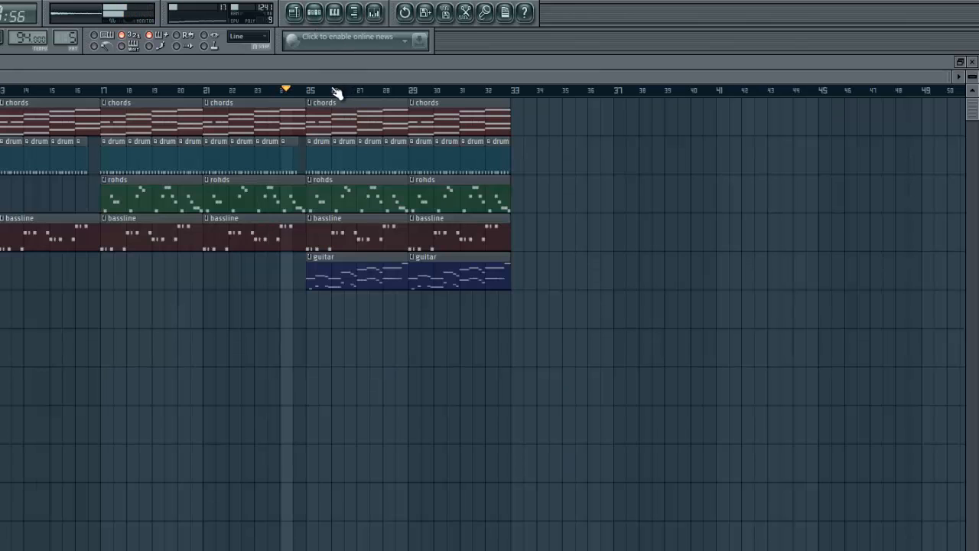
- Examine the guitar pattern's notes in the piano roll and its instruments in the channel rack, and return to the playlist
{"action": "double_click", "coordinate": [329, 277]}
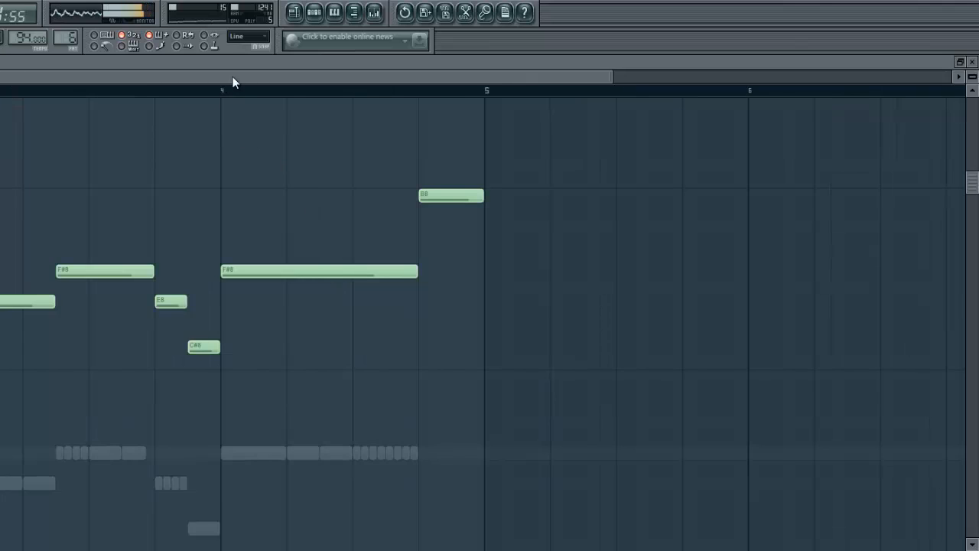
{"action": "left_click_drag", "start_coordinate": [232, 76], "coordinate": [87, 114]}
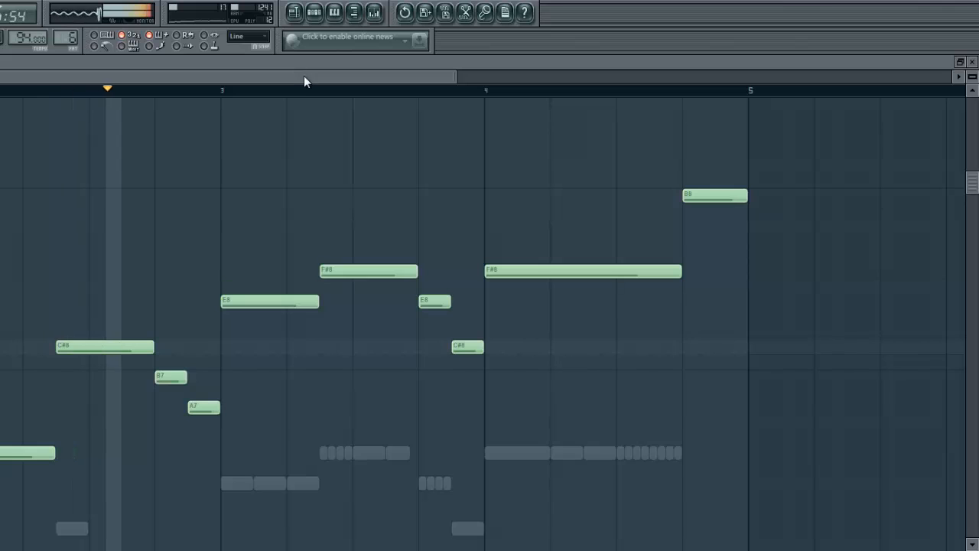
{"action": "left_click_drag", "start_coordinate": [972, 183], "coordinate": [934, 225]}
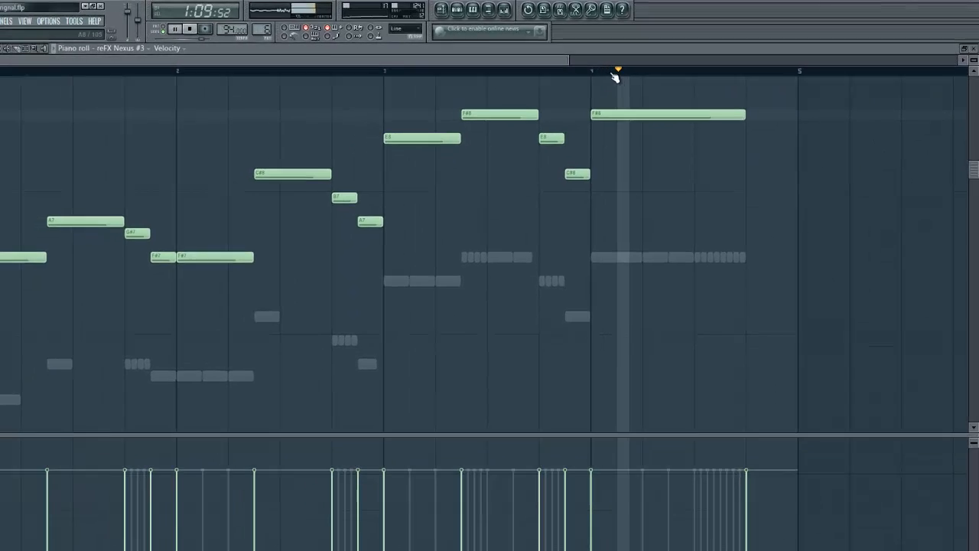
{"action": "left_click", "coordinate": [499, 10]}
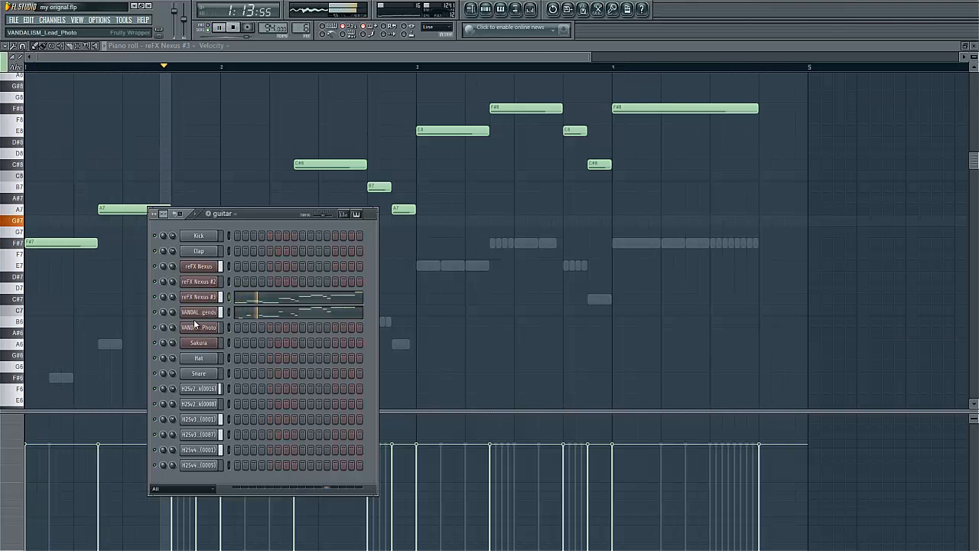
{"action": "left_click", "coordinate": [472, 13]}
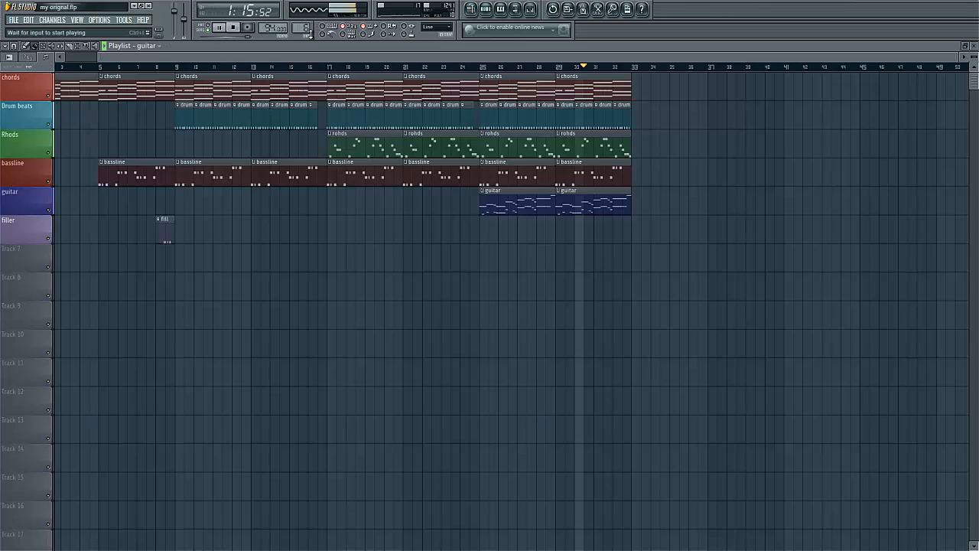
- Stop the song playback and bring up the Windows taskbar to switch programs
{"action": "left_click", "coordinate": [233, 28]}
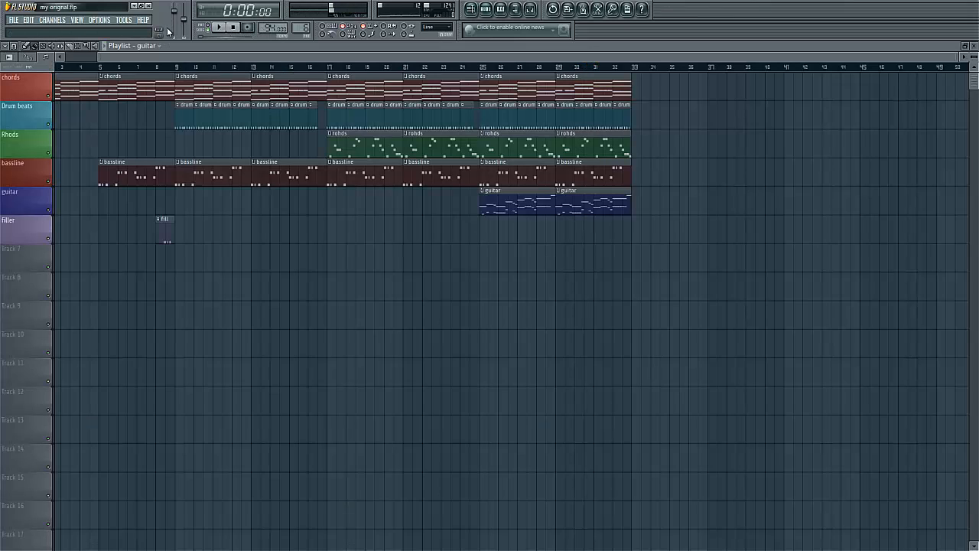
{"action": "key", "text": "super"}
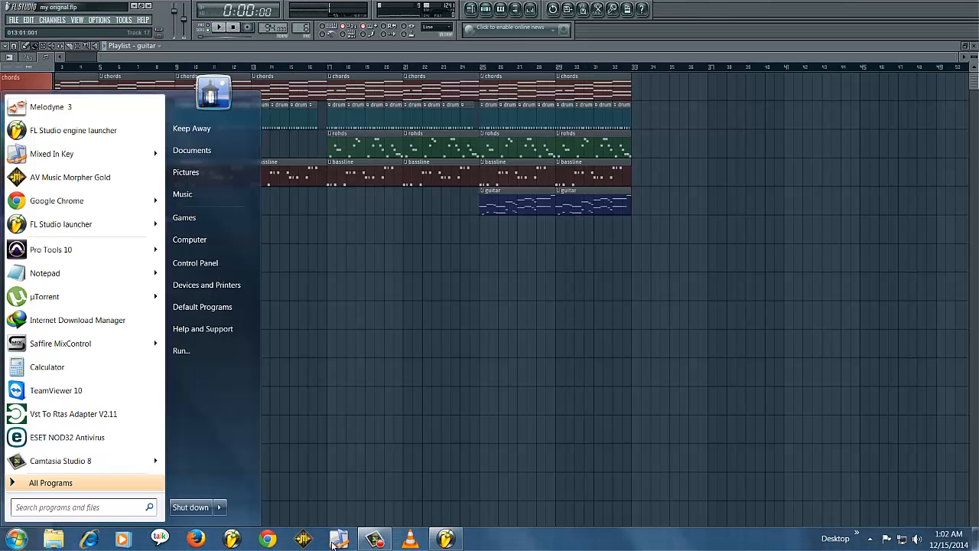